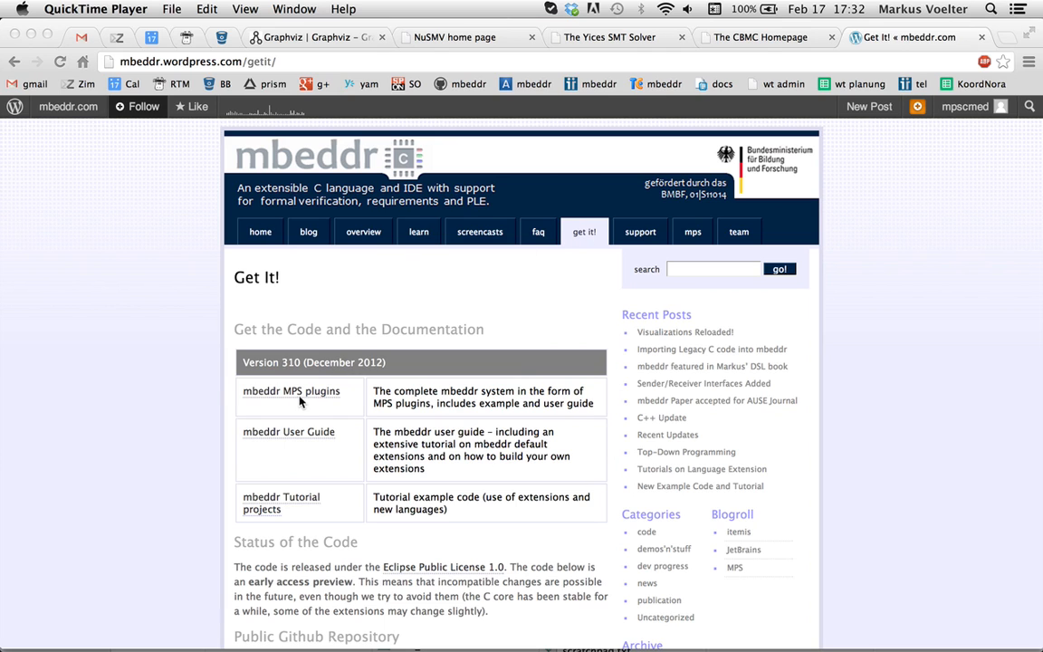
Examine the version 310 downloads on the mbeddr Get It page, in particular the mbeddr MPS plugins entry
{"action": "left_click", "coordinate": [226, 386]}
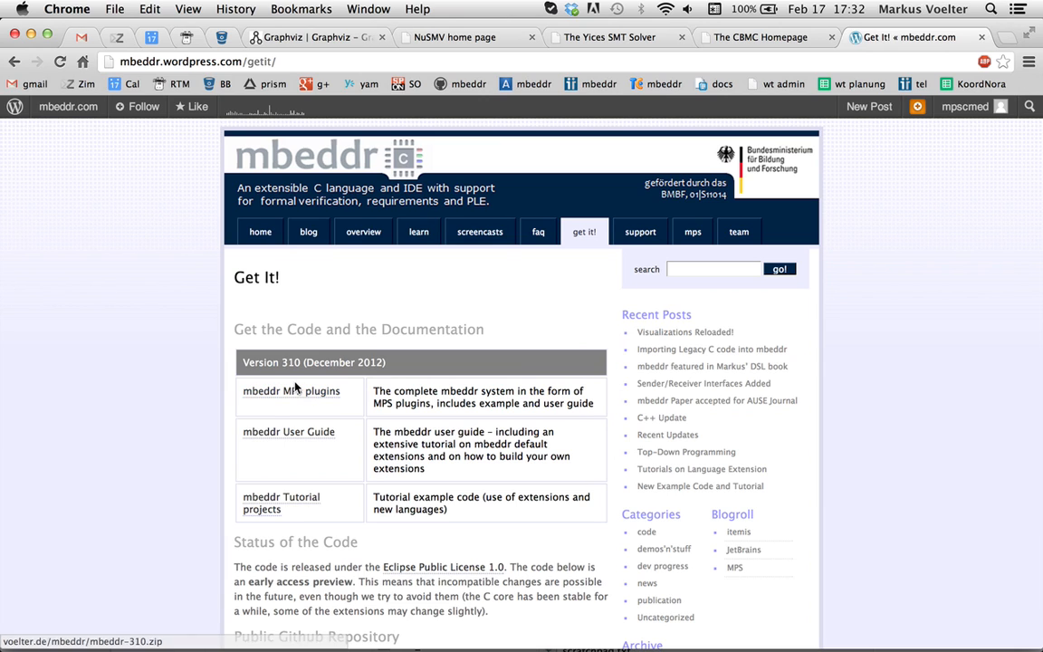
{"action": "left_click_drag", "start_coordinate": [286, 361], "coordinate": [391, 362]}
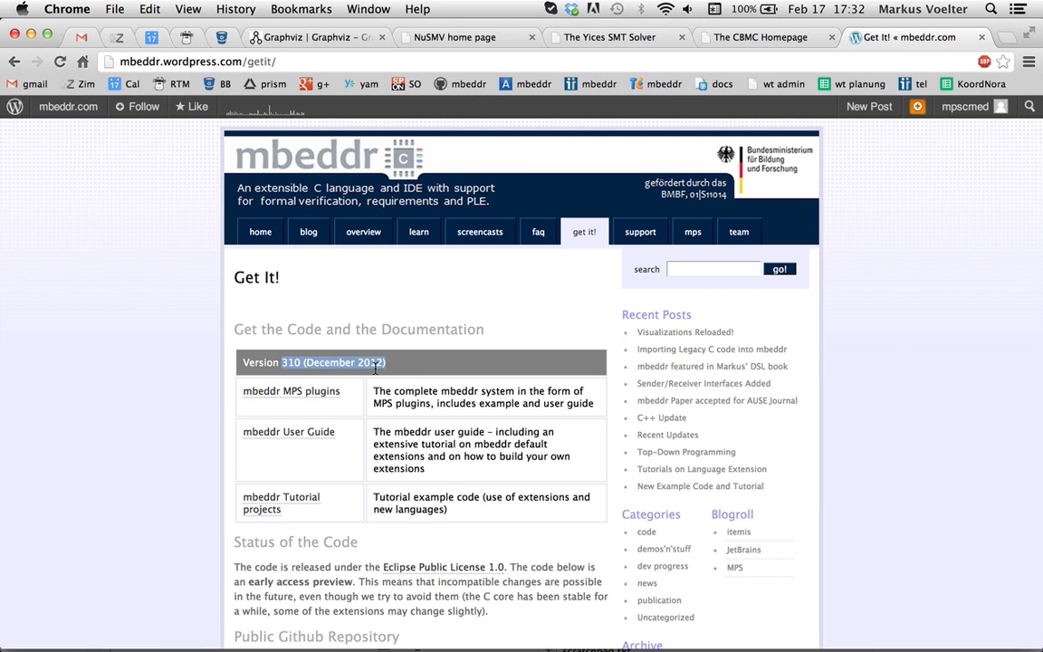
{"action": "left_click", "coordinate": [196, 367]}
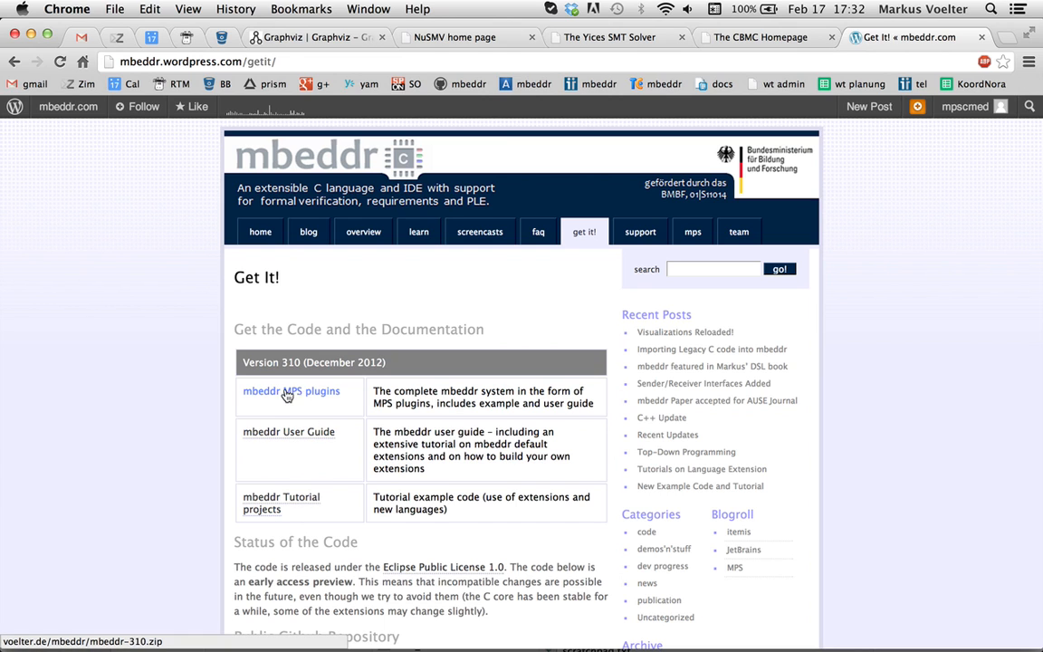
{"action": "scroll", "coordinate": [324, 520], "scroll_direction": "down", "scroll_amount": 5}
{"action": "scroll", "coordinate": [305, 398], "scroll_direction": "up", "scroll_amount": 5}
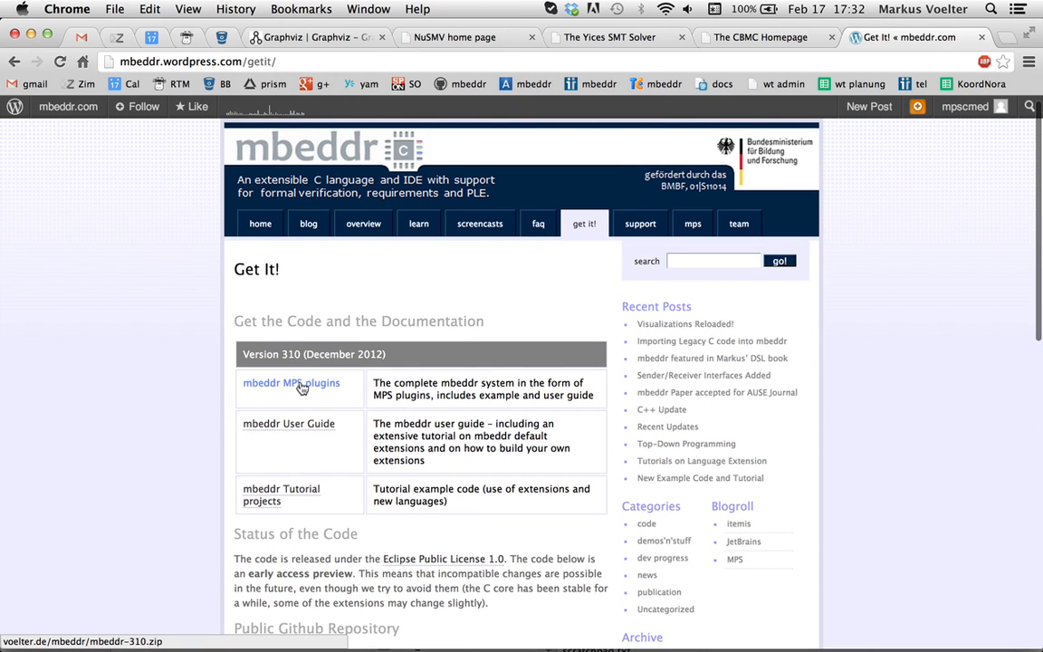
Switch to Finder and extract the mbeddr-310.zip archive in the Downloads folder
{"action": "key", "text": "super+Tab"}
{"action": "key", "text": "super+Tab"}
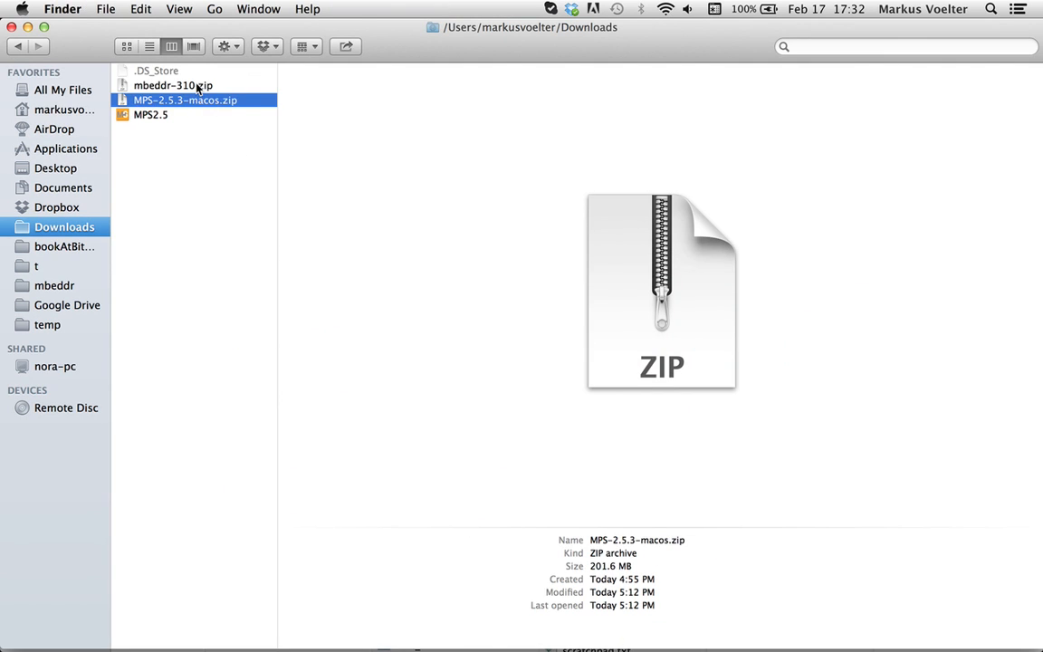
{"action": "left_click", "coordinate": [197, 87]}
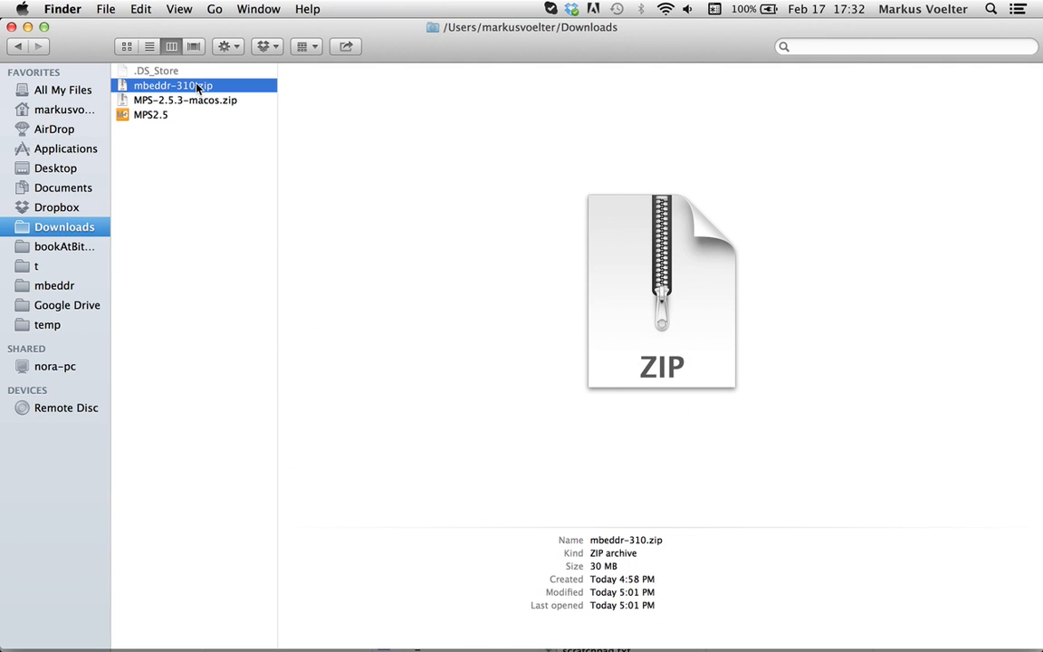
{"action": "double_click", "coordinate": [197, 87]}
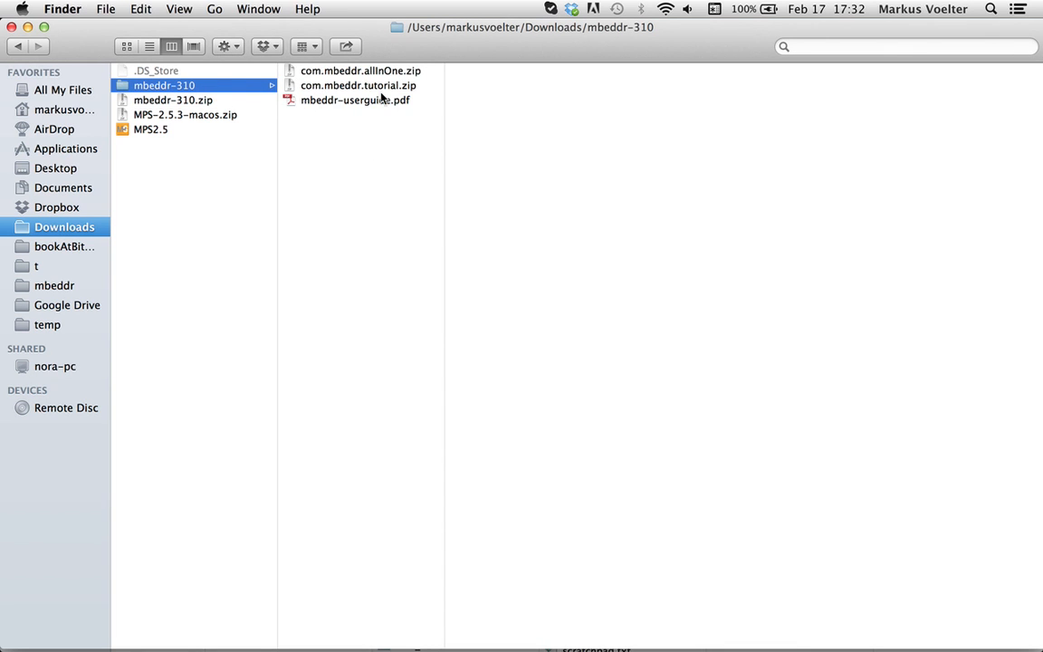
Open mbeddr-userguide.pdf from the extracted folder, look through the Installation and Setup chapter, and close the reader
{"action": "double_click", "coordinate": [350, 100]}
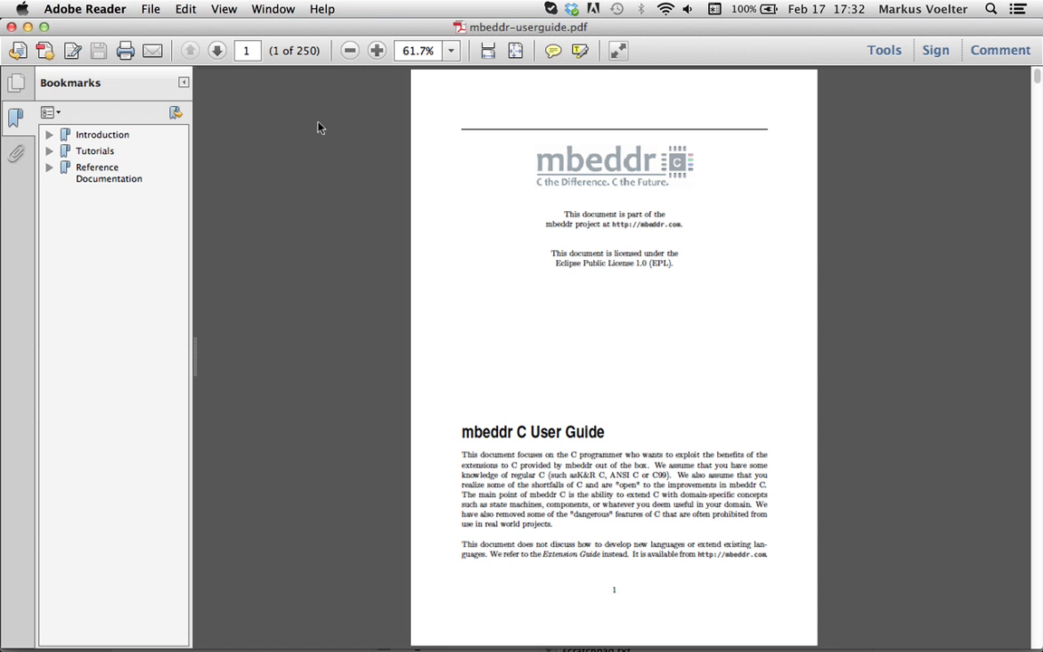
{"action": "left_click", "coordinate": [50, 135]}
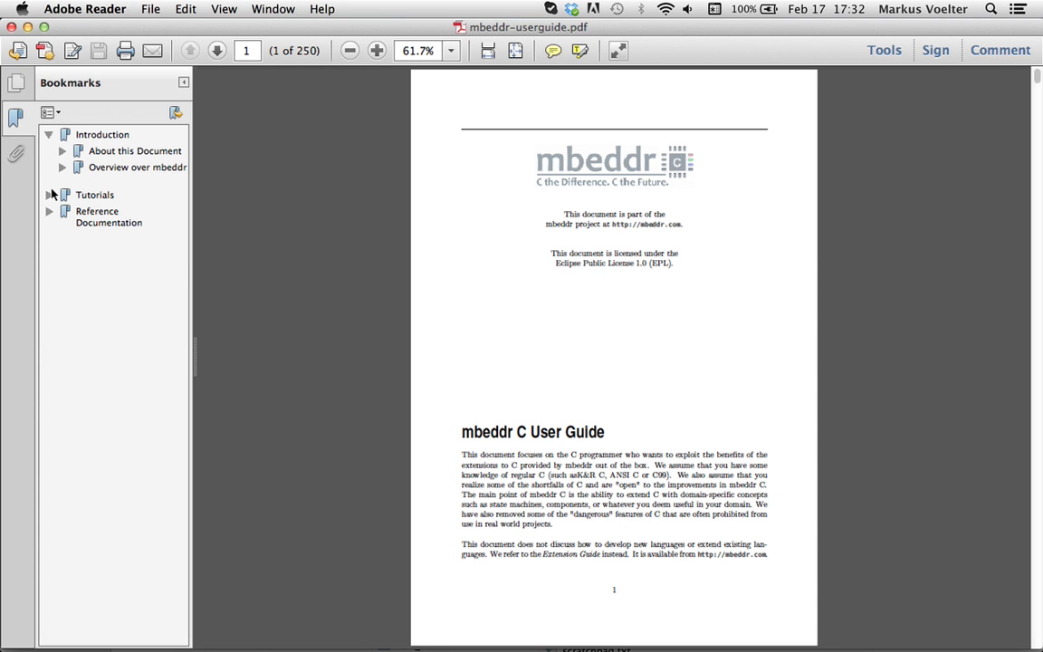
{"action": "left_click", "coordinate": [49, 194]}
{"action": "left_click", "coordinate": [106, 211]}
{"action": "scroll", "coordinate": [541, 260], "scroll_direction": "down", "scroll_amount": 20}
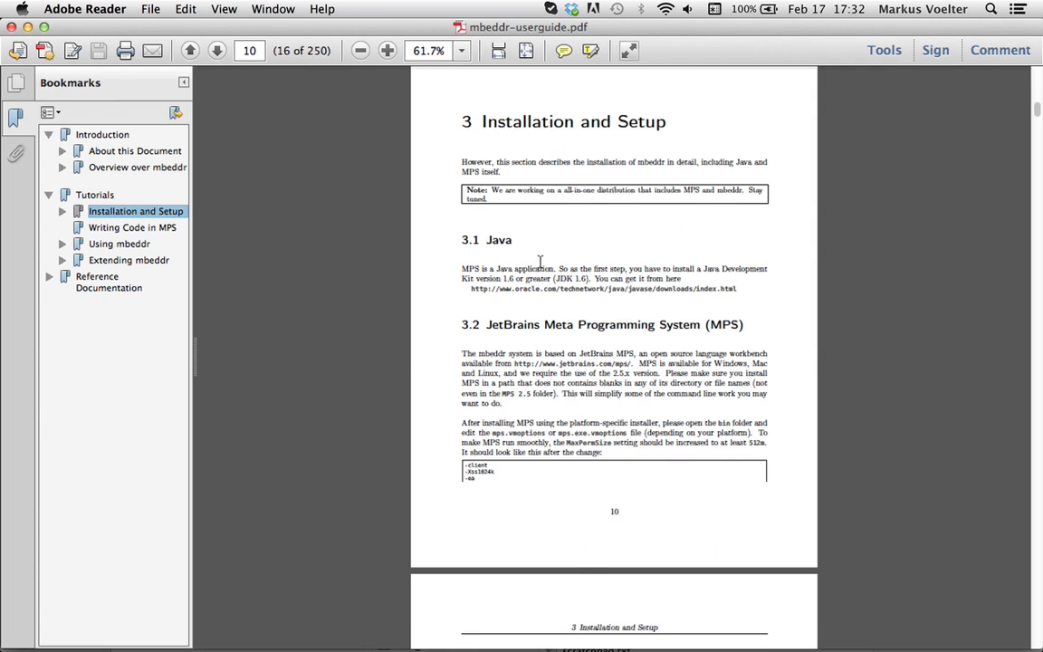
{"action": "scroll", "coordinate": [540, 259], "scroll_direction": "down", "scroll_amount": 10}
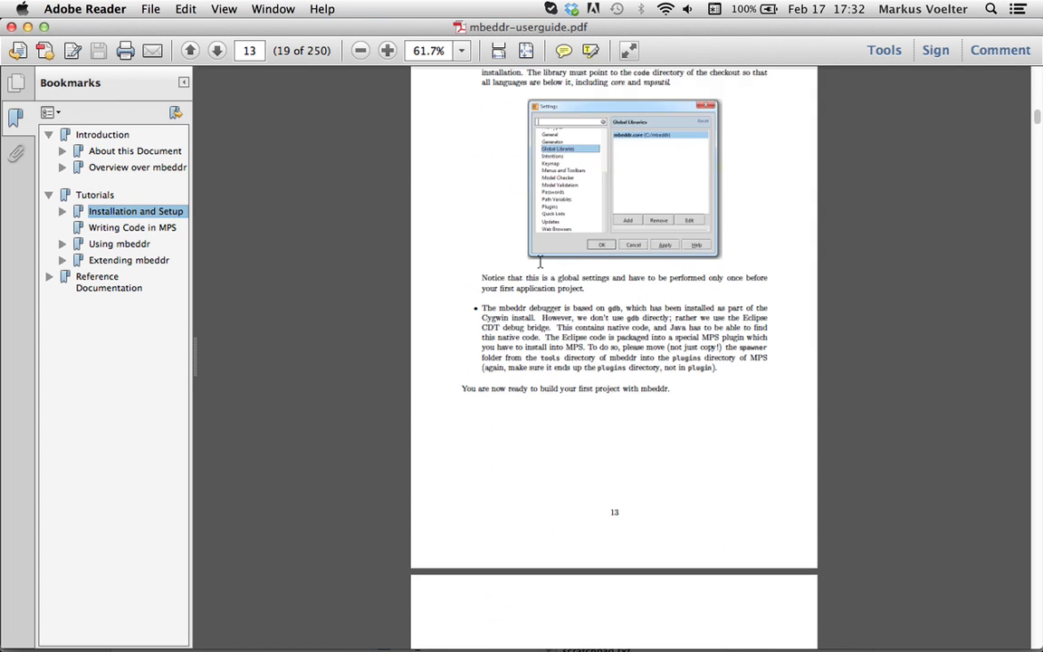
{"action": "scroll", "coordinate": [547, 354], "scroll_direction": "up", "scroll_amount": 8}
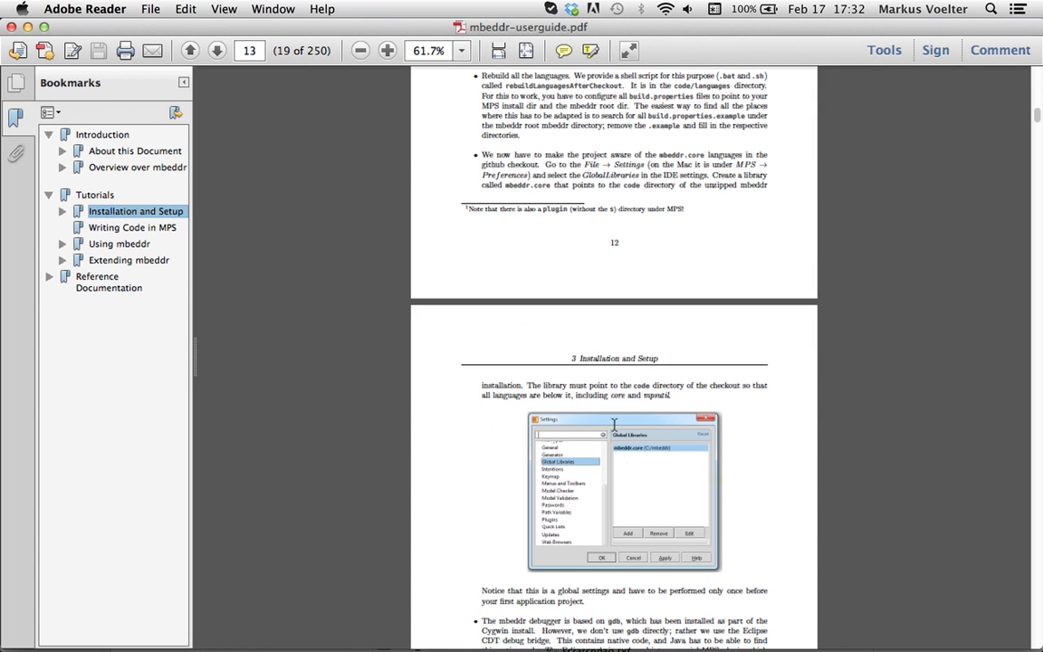
{"action": "key", "text": "super+q"}
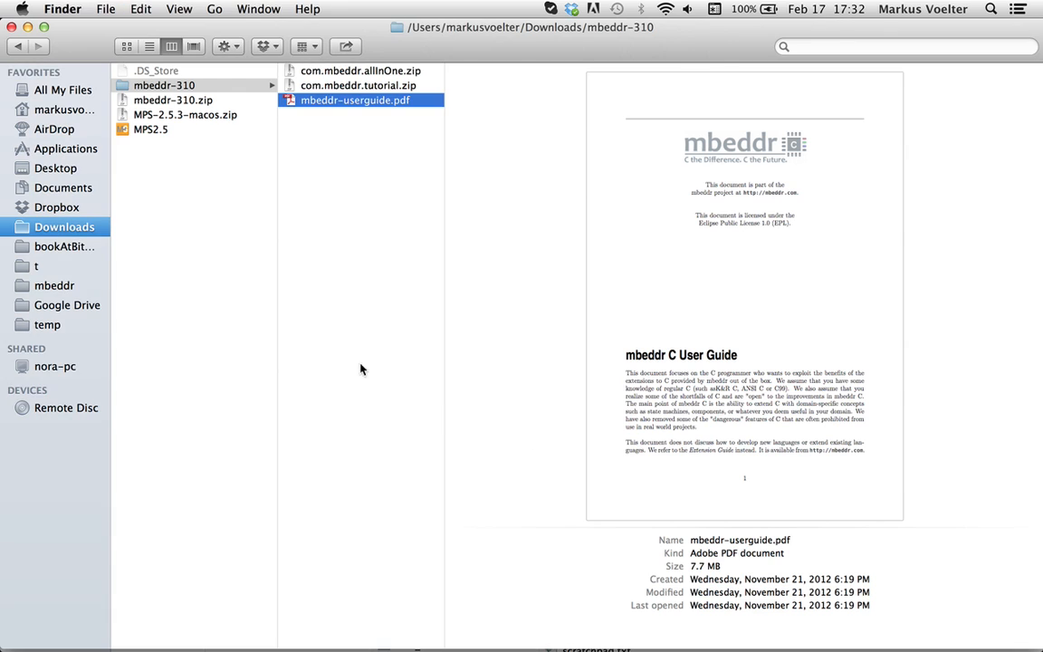
Extract the com.mbeddr.allInOne.zip archive inside the mbeddr-310 folder
{"action": "left_click", "coordinate": [382, 88]}
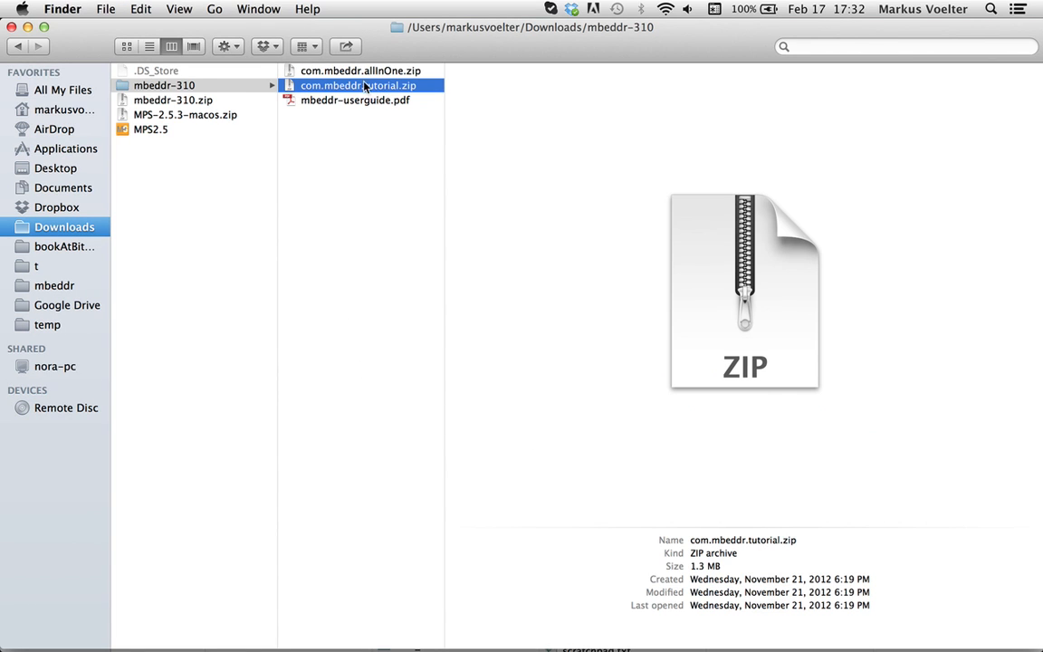
{"action": "left_click", "coordinate": [368, 76]}
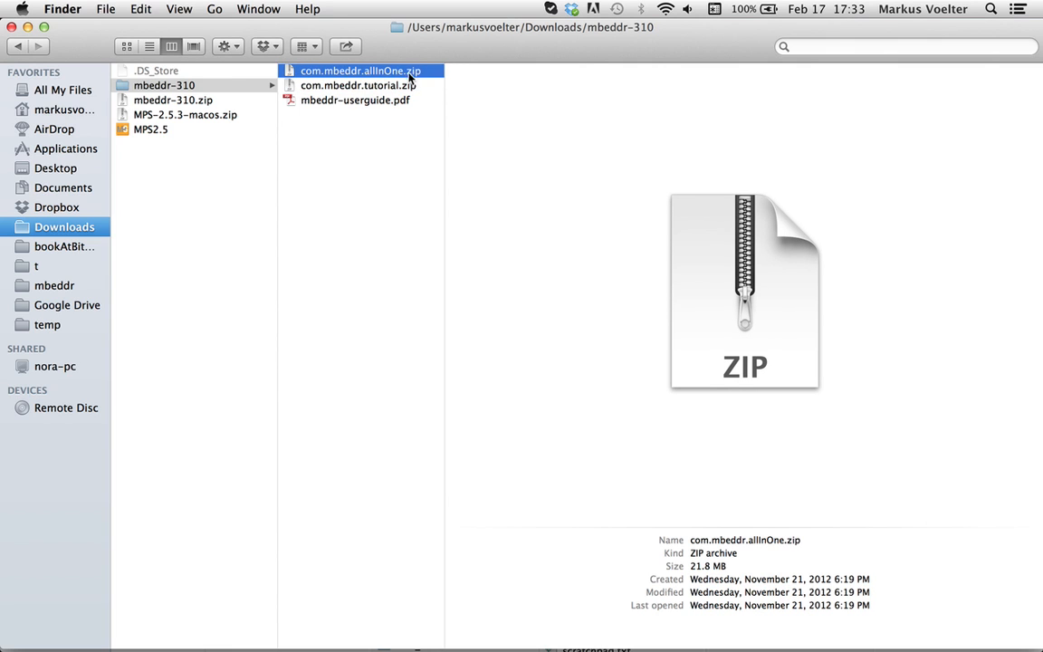
{"action": "double_click", "coordinate": [383, 77]}
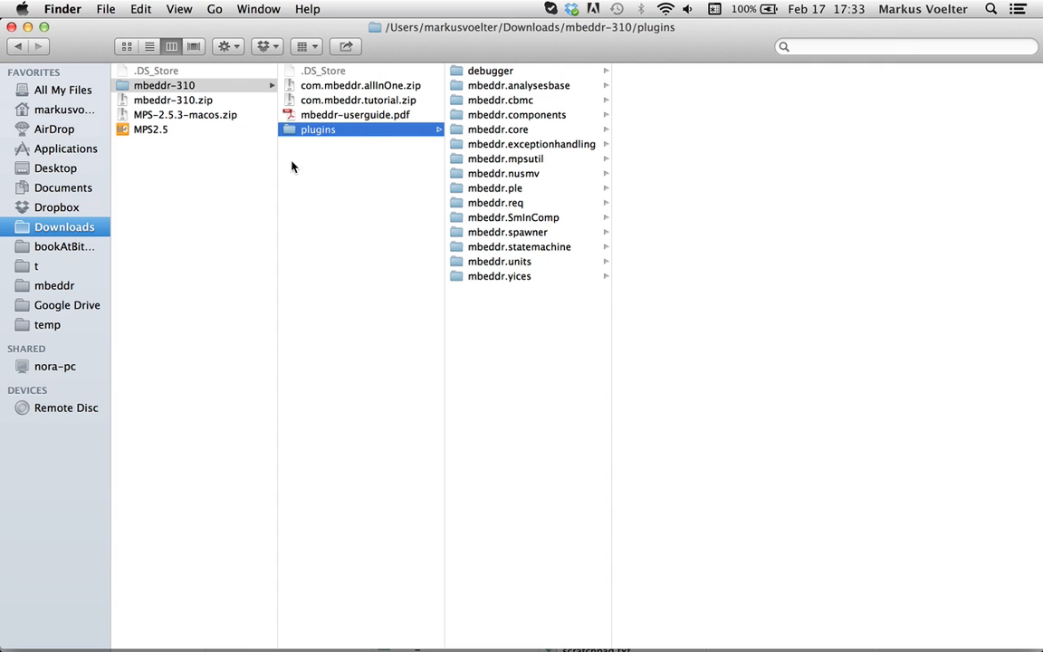
Copy all folders from the extracted plugins folder into the plugins folder inside the MPS2.5 application package
{"action": "left_click", "coordinate": [510, 355]}
{"action": "key", "text": "super+a"}
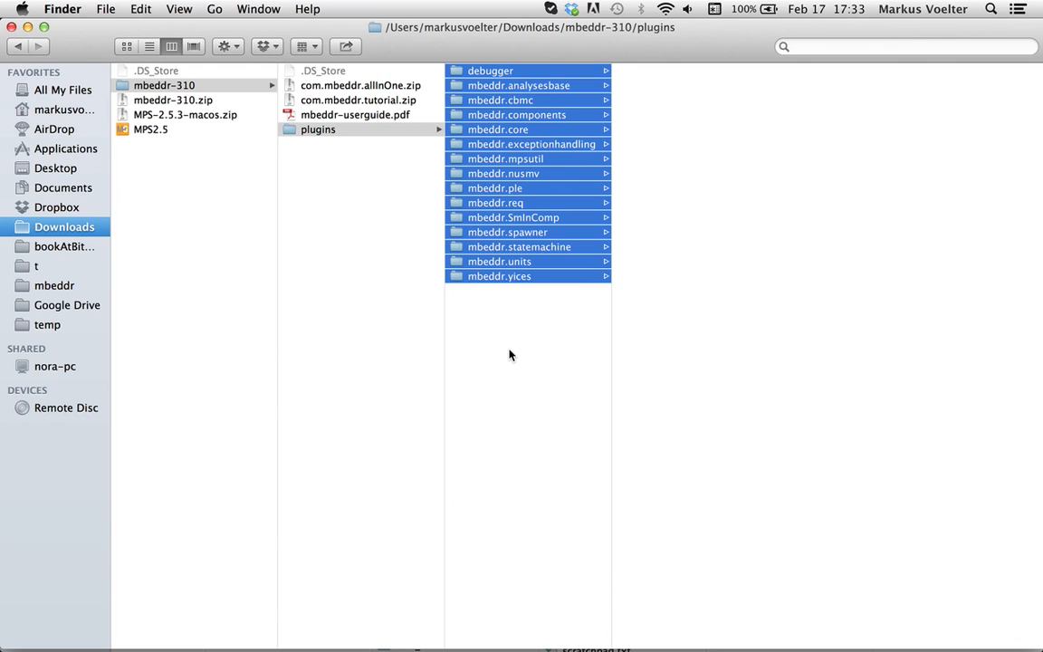
{"action": "left_click", "coordinate": [177, 132]}
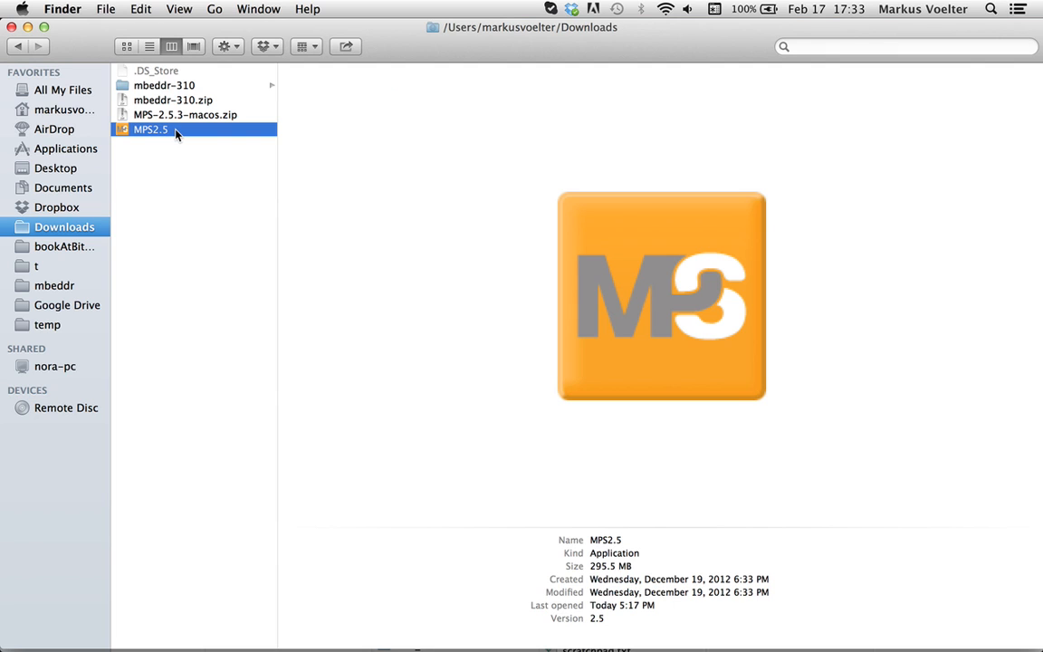
{"action": "right_click", "coordinate": [176, 133]}
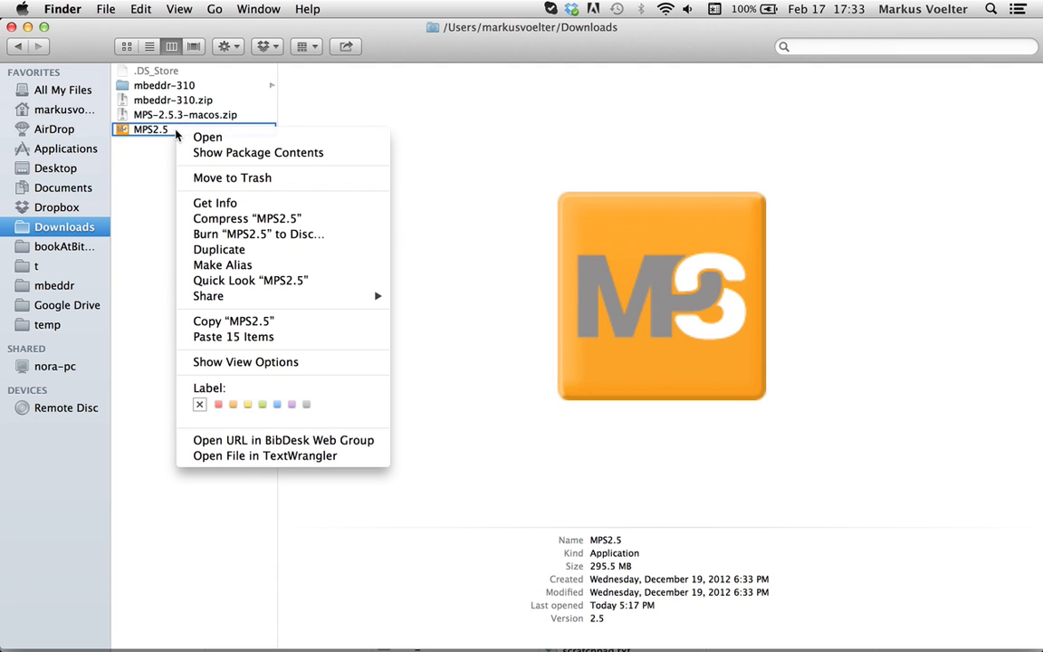
{"action": "left_click", "coordinate": [200, 152]}
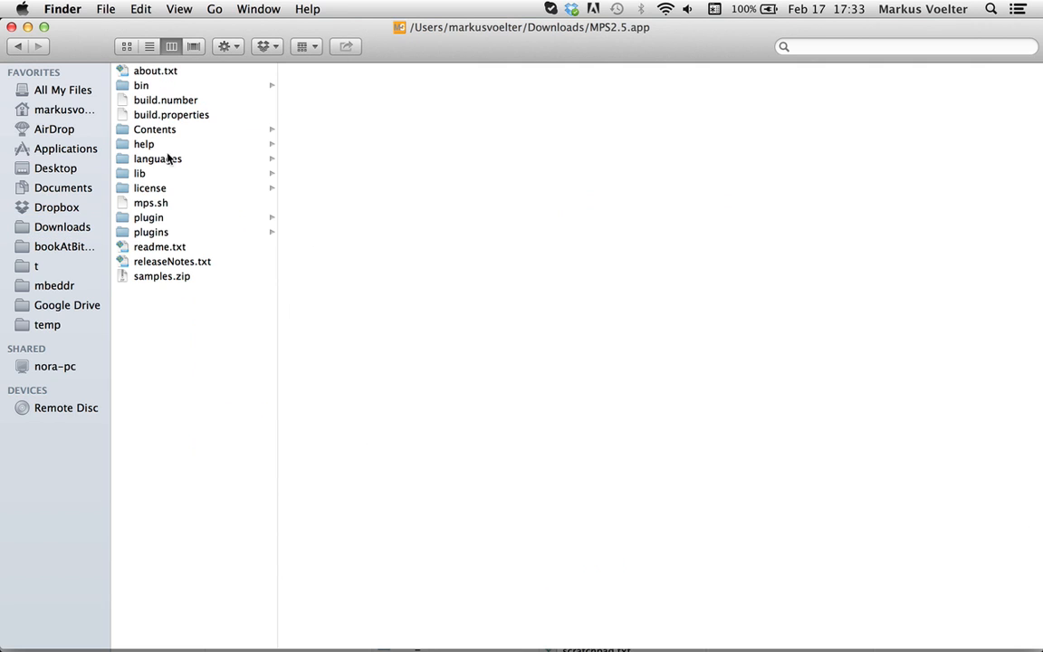
{"action": "left_click", "coordinate": [158, 235]}
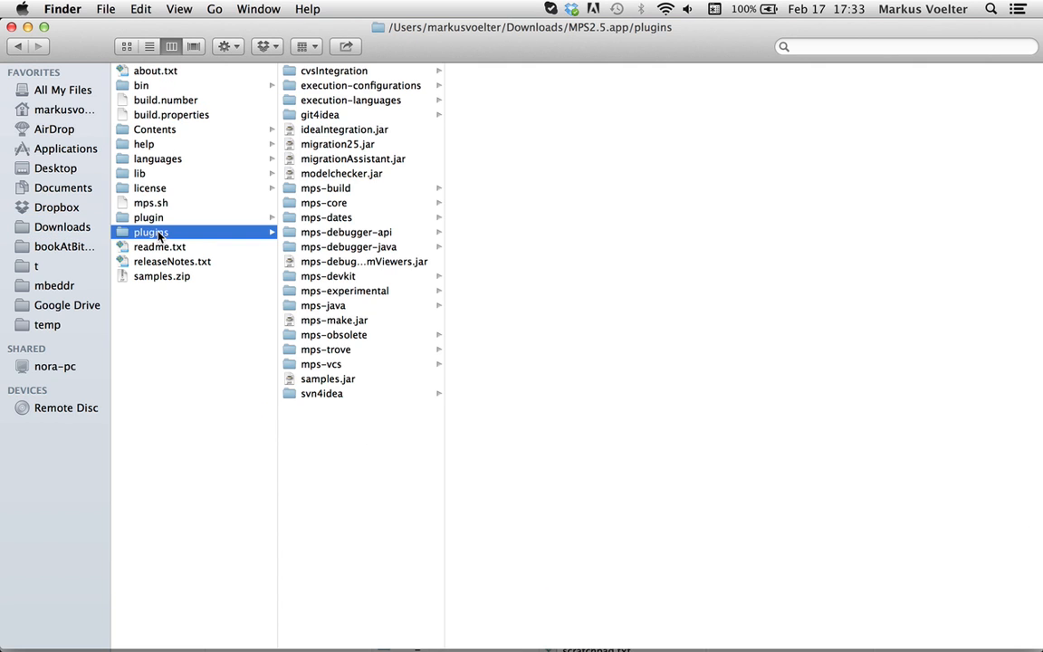
{"action": "left_click", "coordinate": [154, 219]}
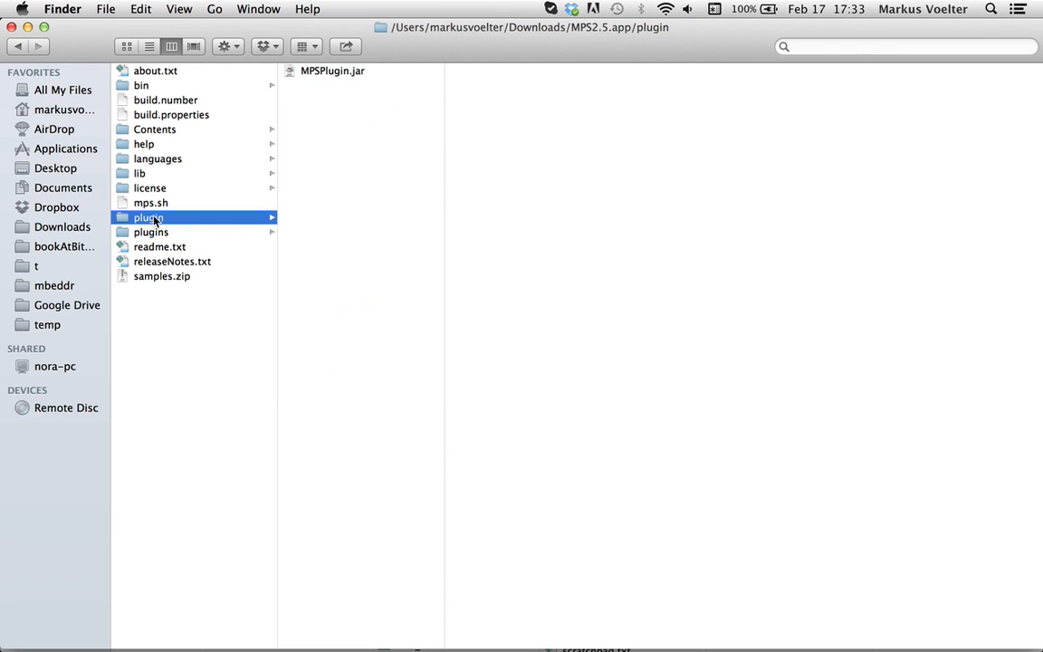
{"action": "left_click", "coordinate": [160, 234]}
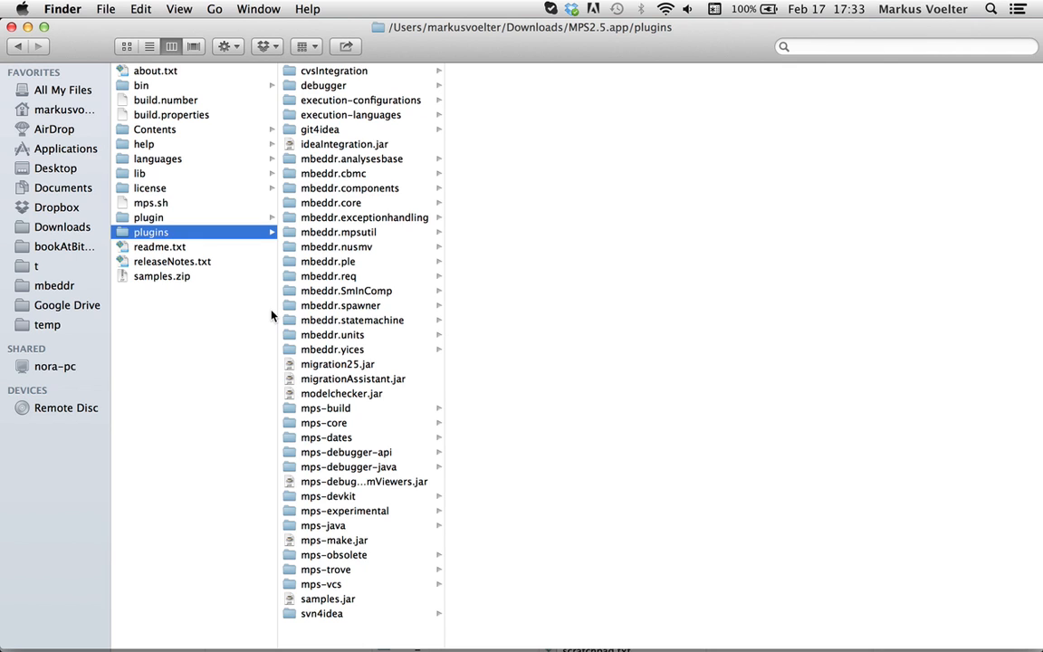
Return to the Downloads folder and launch the MPS2.5 application
{"action": "key", "text": "super+Up"}
{"action": "key", "text": "super+Up"}
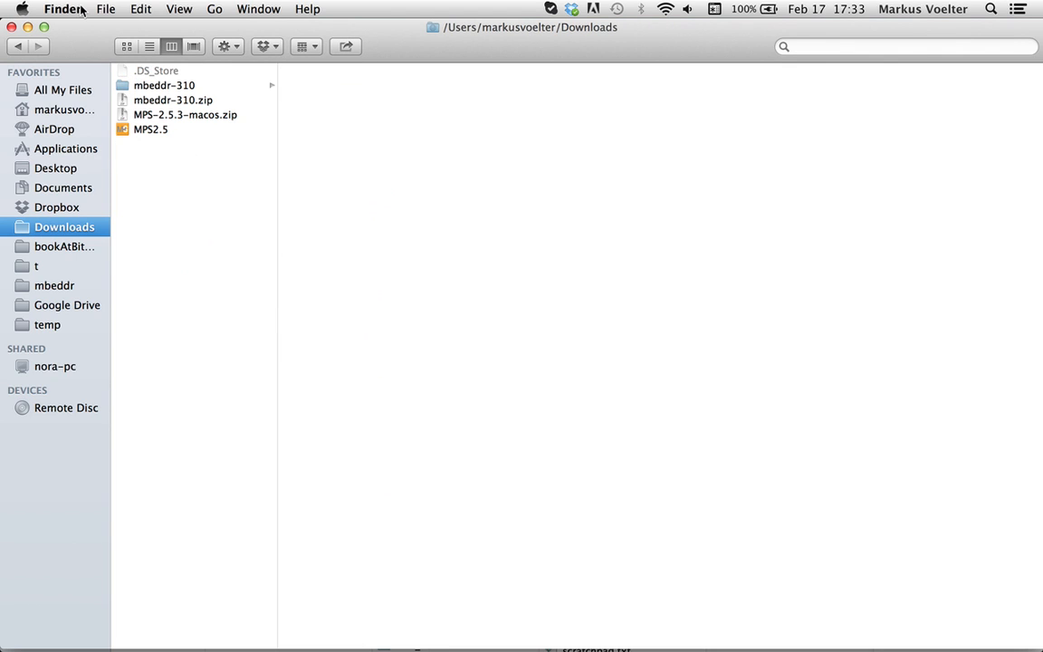
{"action": "double_click", "coordinate": [152, 131]}
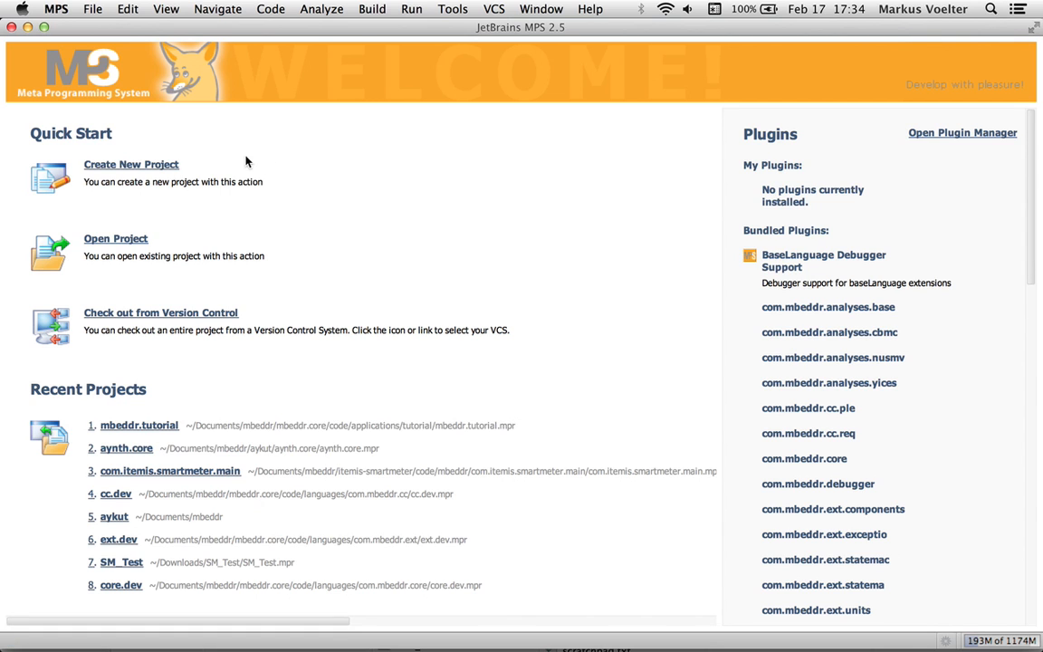
Start a new MPS project and browse to the home directory's Downloads folder for the project path
{"action": "left_click", "coordinate": [94, 9]}
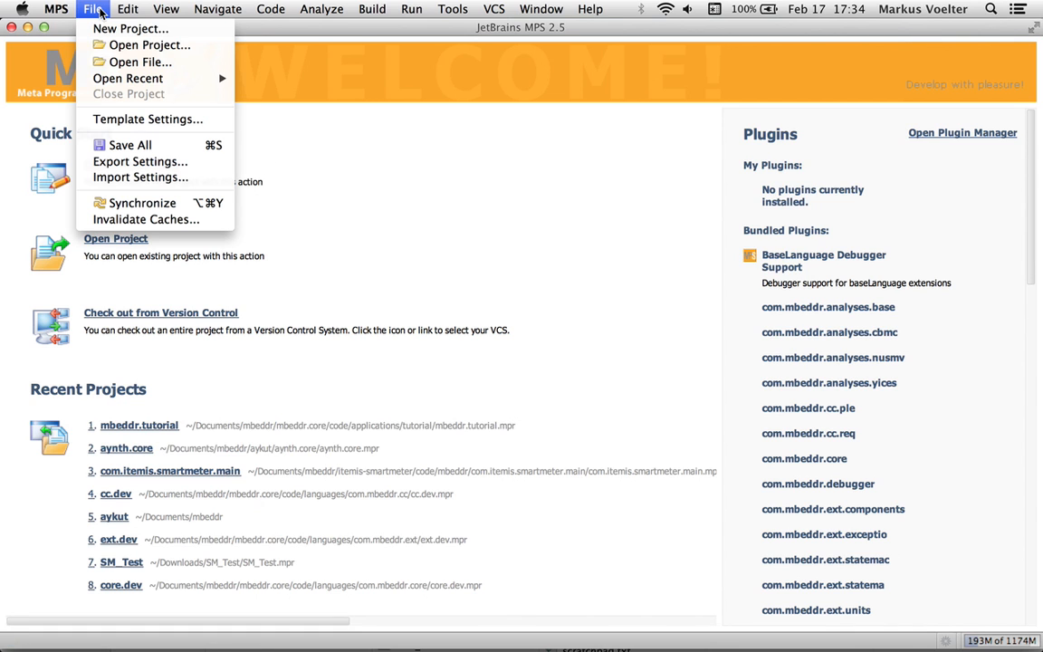
{"action": "left_click", "coordinate": [102, 30]}
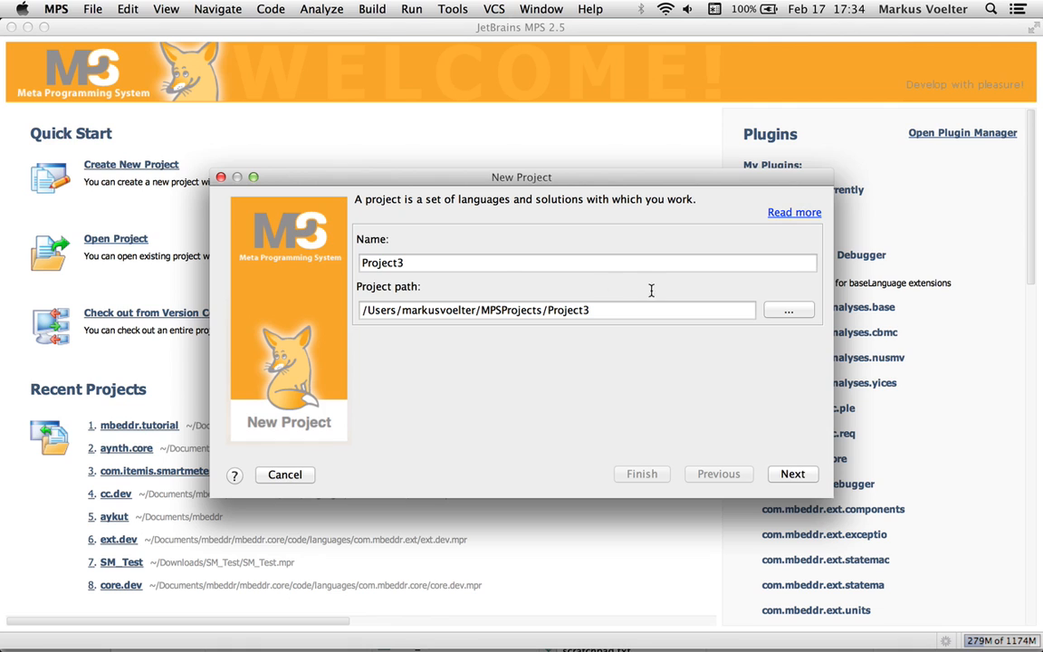
{"action": "left_click", "coordinate": [776, 312]}
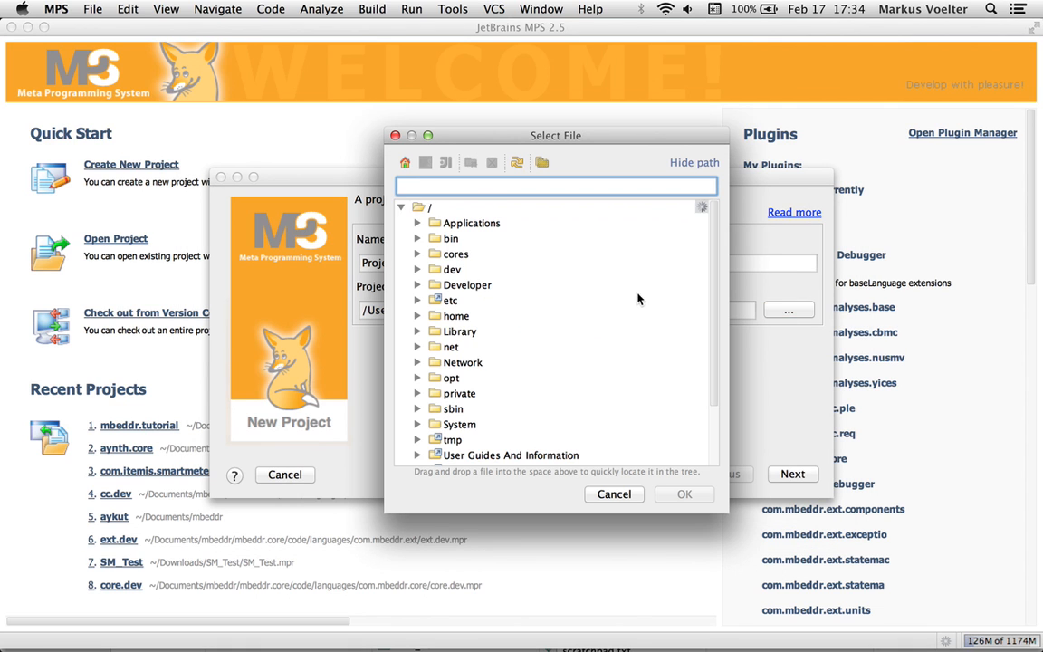
{"action": "scroll", "coordinate": [450, 272], "scroll_direction": "down", "scroll_amount": 3}
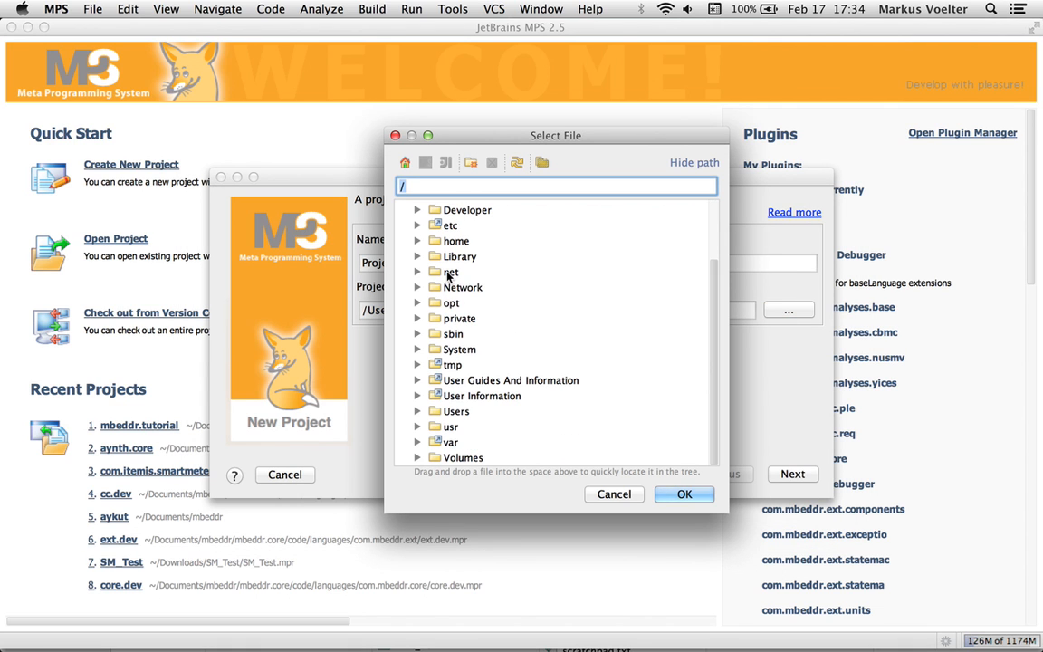
{"action": "double_click", "coordinate": [459, 409]}
{"action": "scroll", "coordinate": [459, 410], "scroll_direction": "down", "scroll_amount": 2}
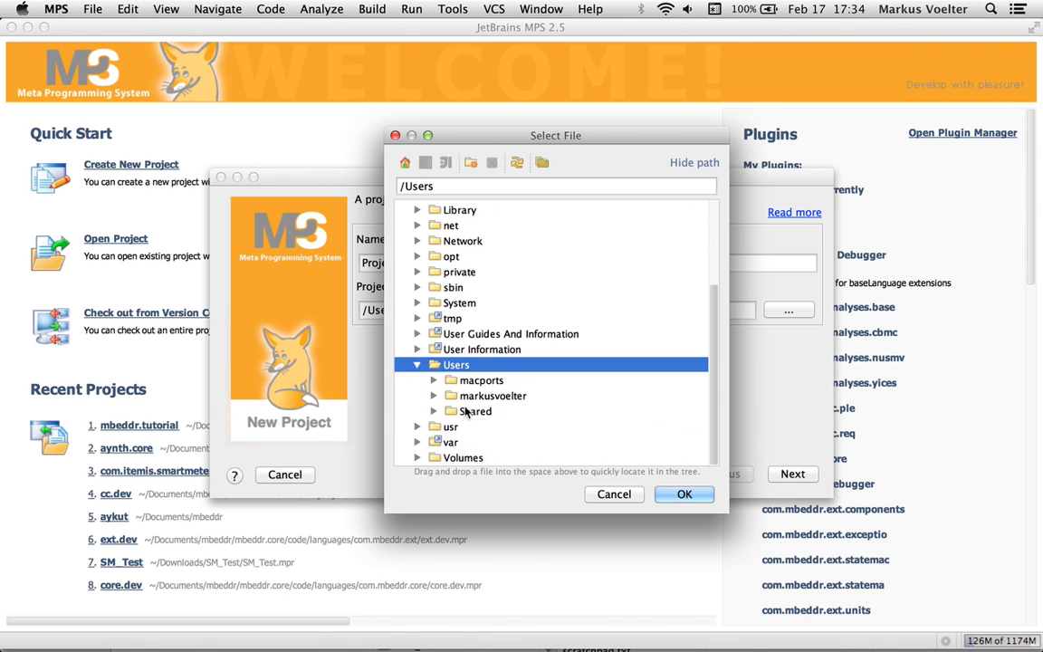
{"action": "double_click", "coordinate": [486, 395]}
{"action": "scroll", "coordinate": [486, 395], "scroll_direction": "down", "scroll_amount": 3}
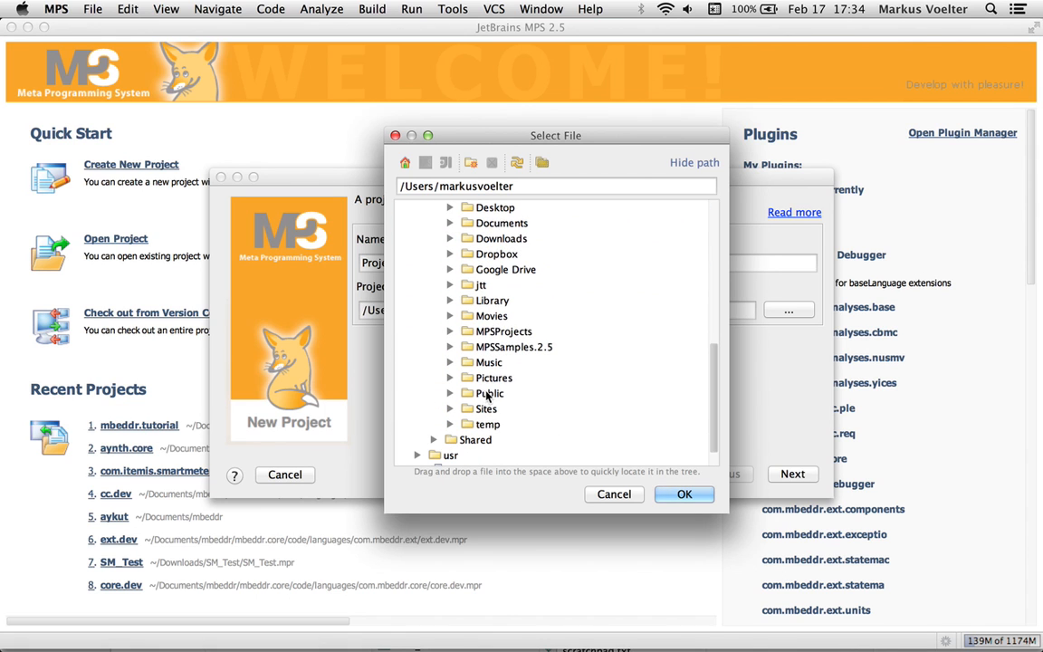
{"action": "double_click", "coordinate": [499, 241]}
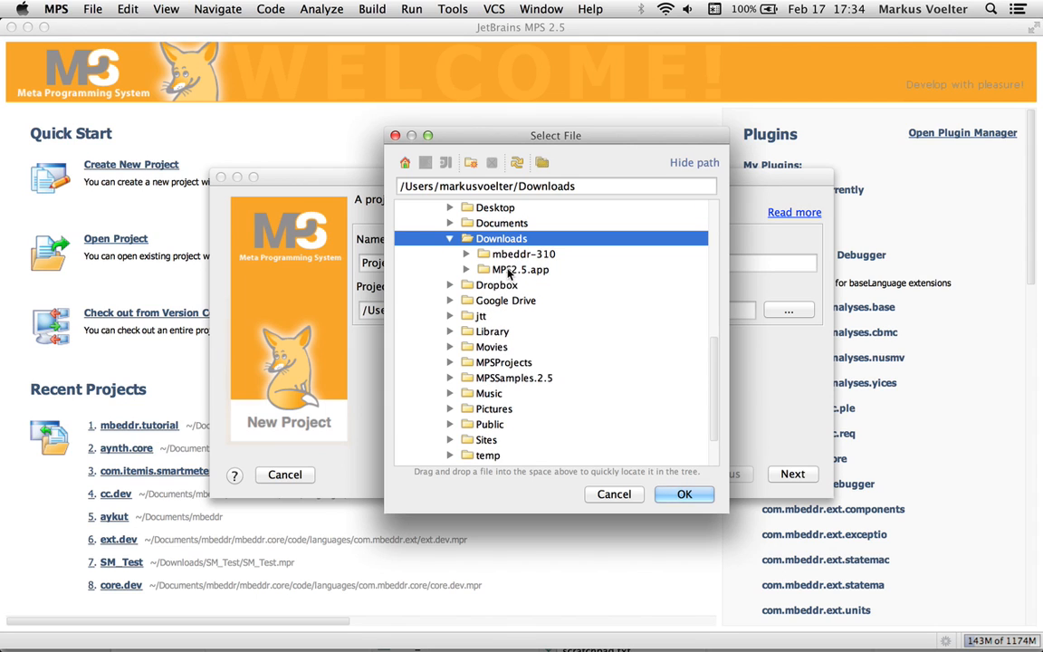
Create a new folder named projects inside Downloads and set it as the project path
{"action": "left_click", "coordinate": [471, 163]}
{"action": "type", "text": "projects"}
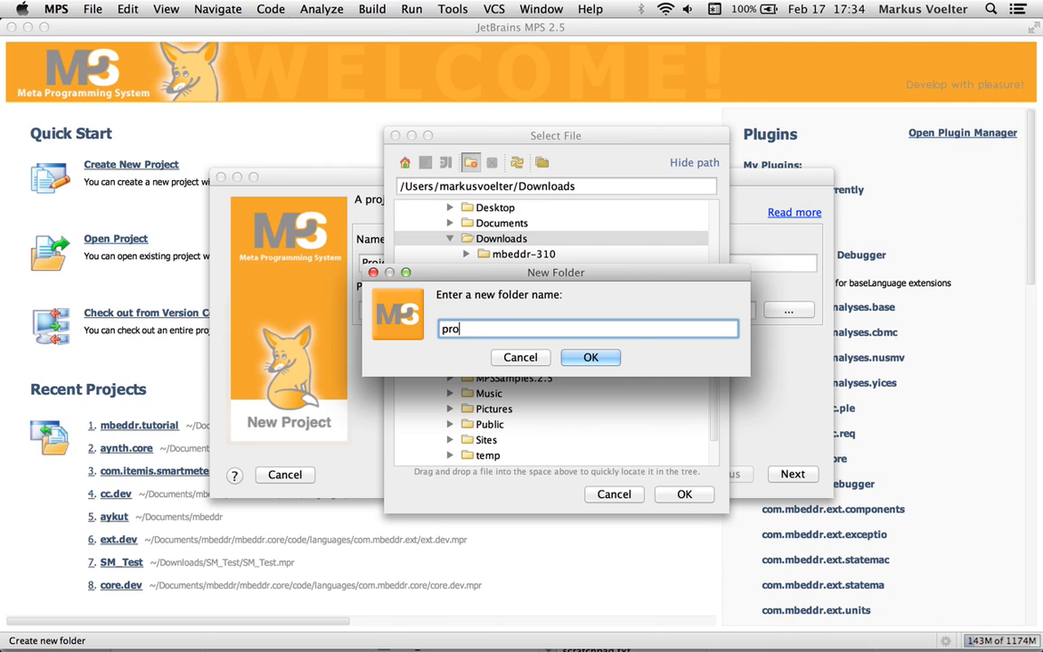
{"action": "left_click", "coordinate": [590, 357]}
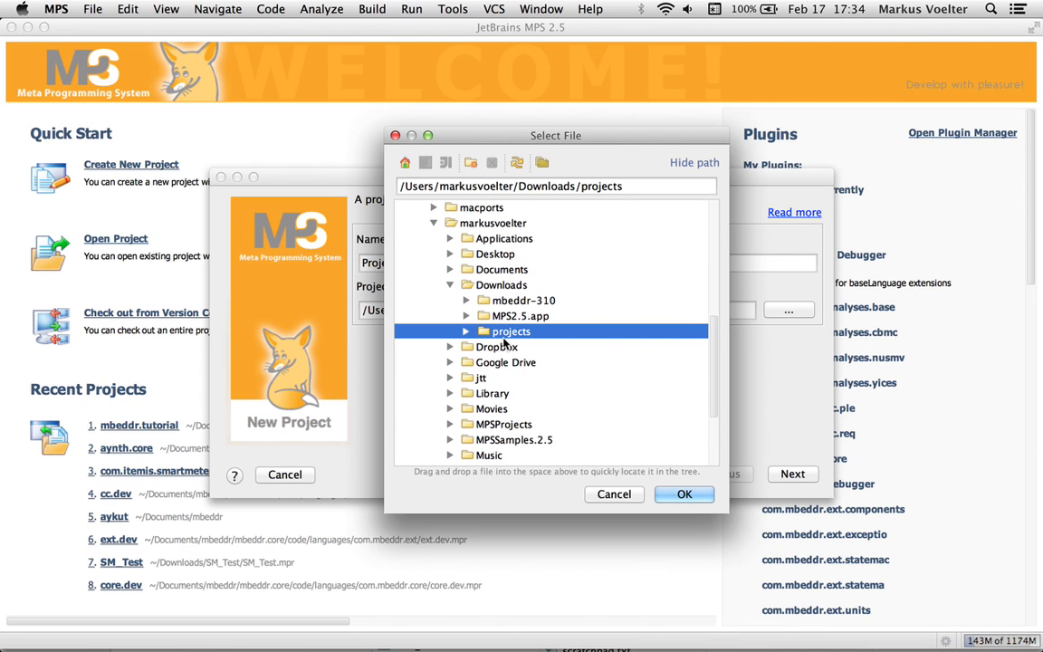
{"action": "left_click", "coordinate": [677, 494]}
Confirm the projects folder as the path and name the new project mbeddrSmokeTest
{"action": "left_click", "coordinate": [438, 261]}
{"action": "key", "text": "super+a"}
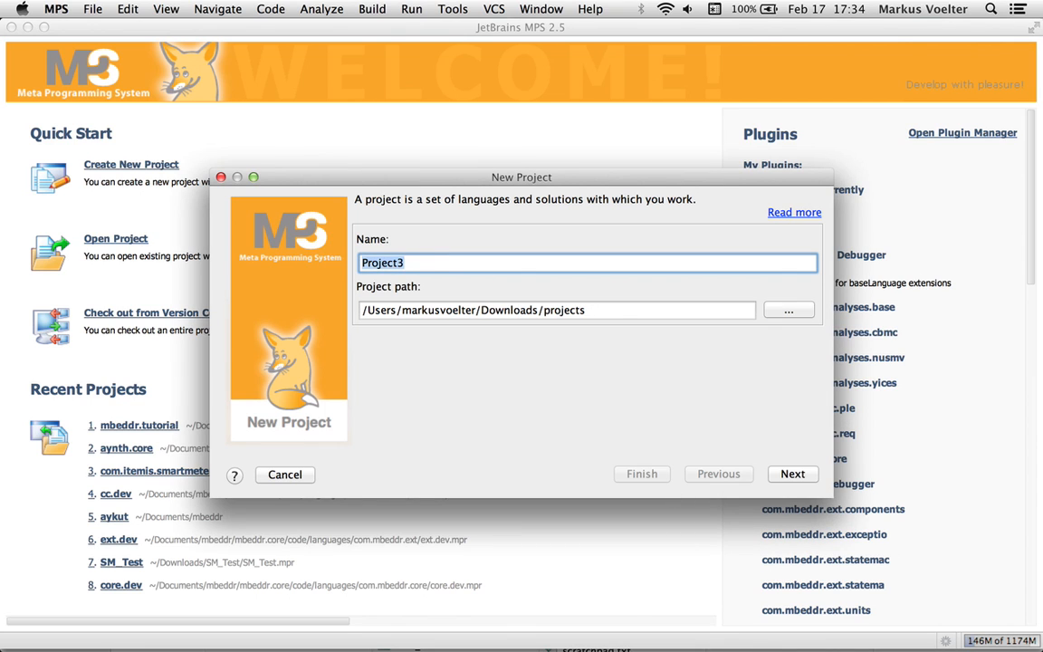
{"action": "type", "text": "MPSSmokeTest"}
{"action": "key", "text": "super+a"}
{"action": "type", "text": "mbeddrSmokeTest"}
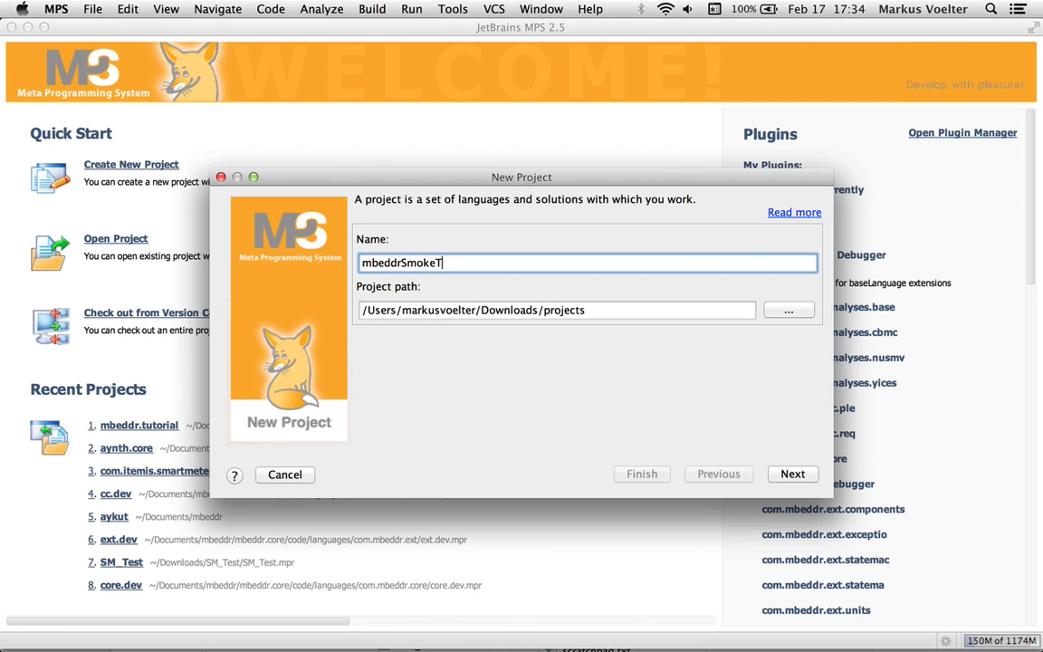
{"action": "left_click", "coordinate": [792, 474]}
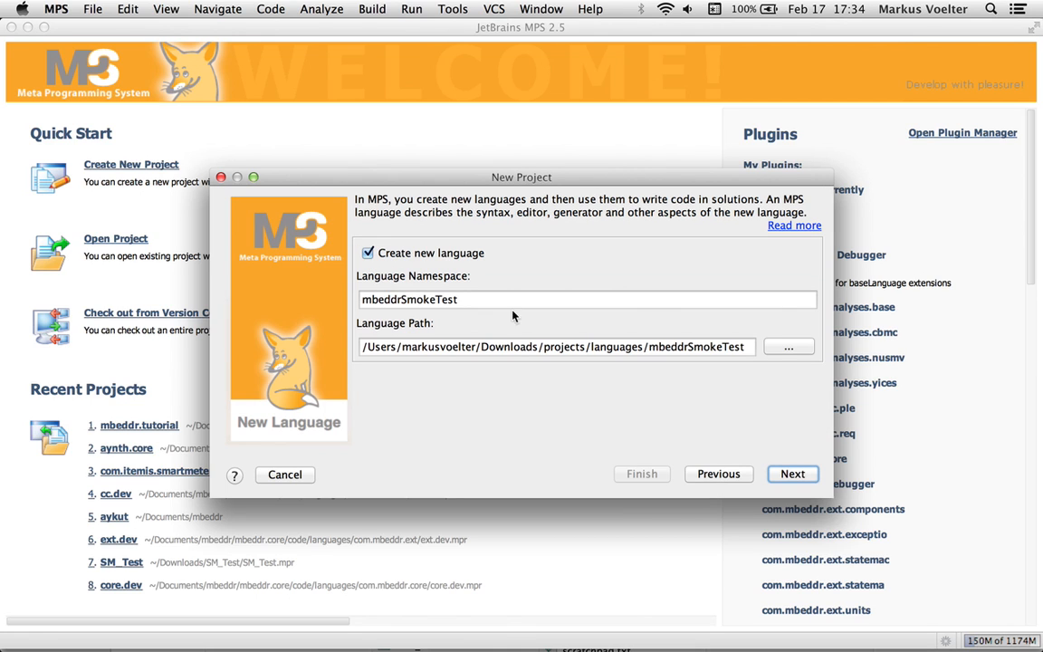
Turn off creation of a new language and finish the project with the default mbeddrSmokeTest.sandbox solution
{"action": "left_click", "coordinate": [370, 255]}
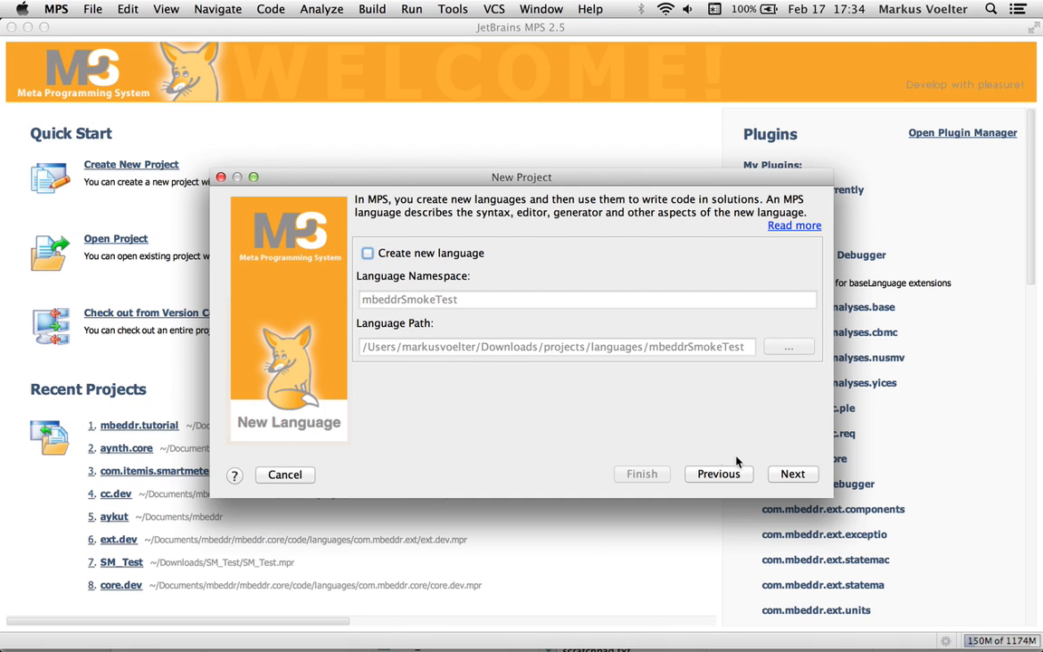
{"action": "left_click", "coordinate": [792, 473]}
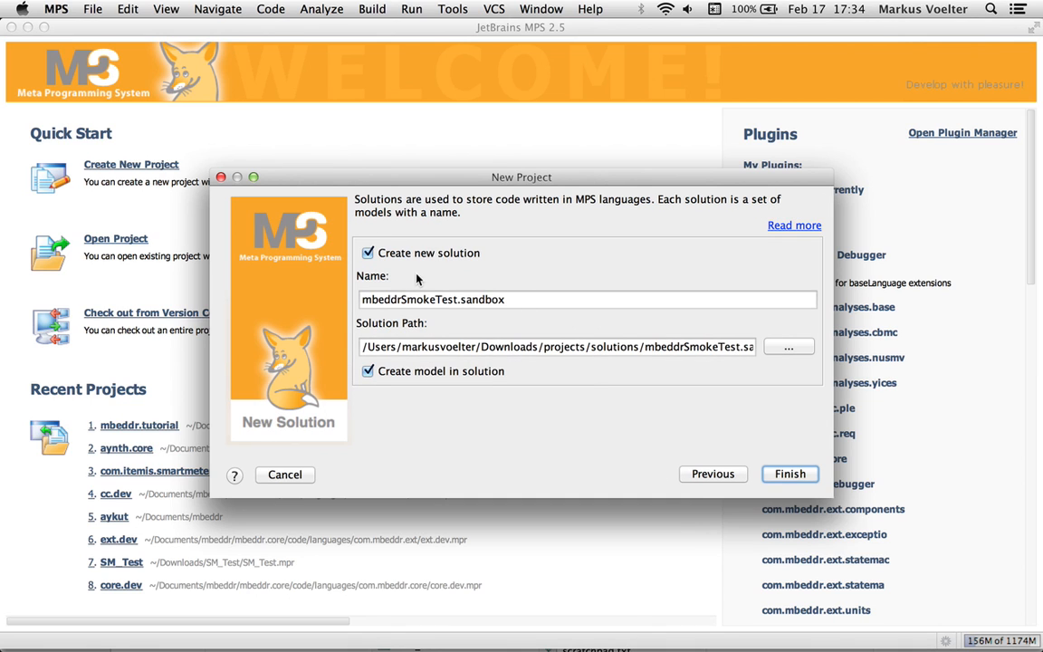
{"action": "left_click", "coordinate": [789, 473]}
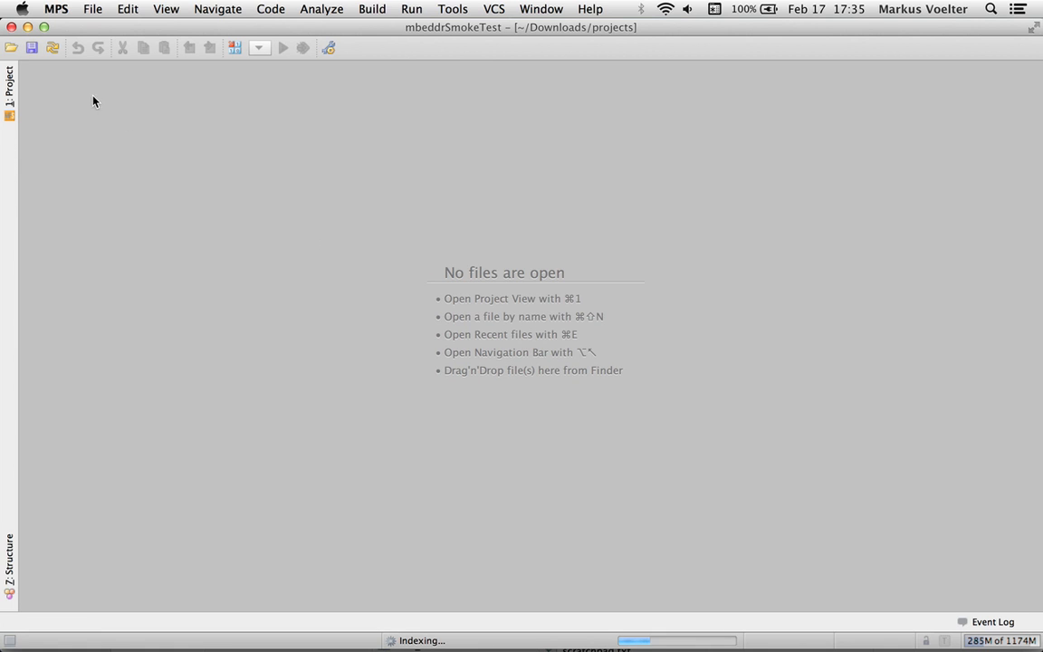
Show the project tree and expand the mbeddrSmokeTest project down to its sandbox solution
{"action": "left_click", "coordinate": [10, 93]}
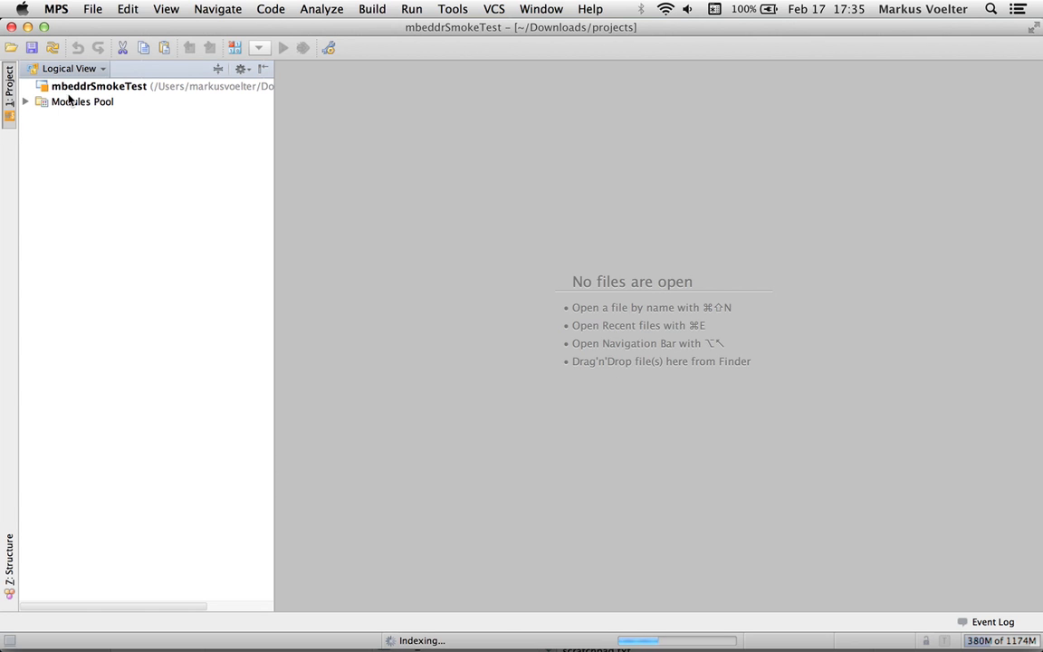
{"action": "left_click", "coordinate": [86, 87]}
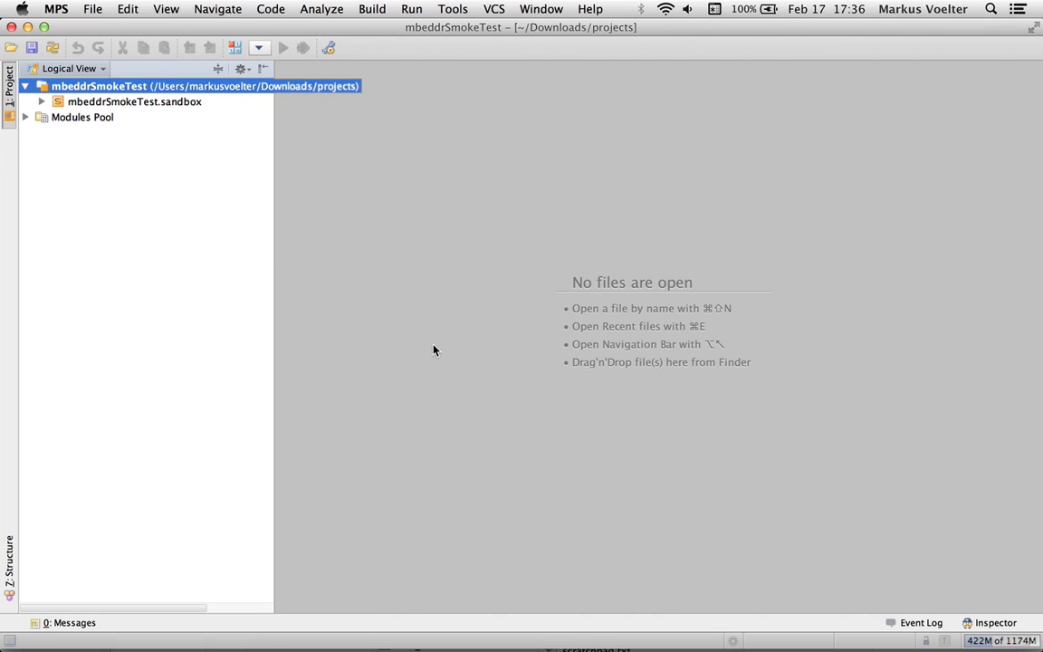
{"action": "left_click", "coordinate": [123, 103]}
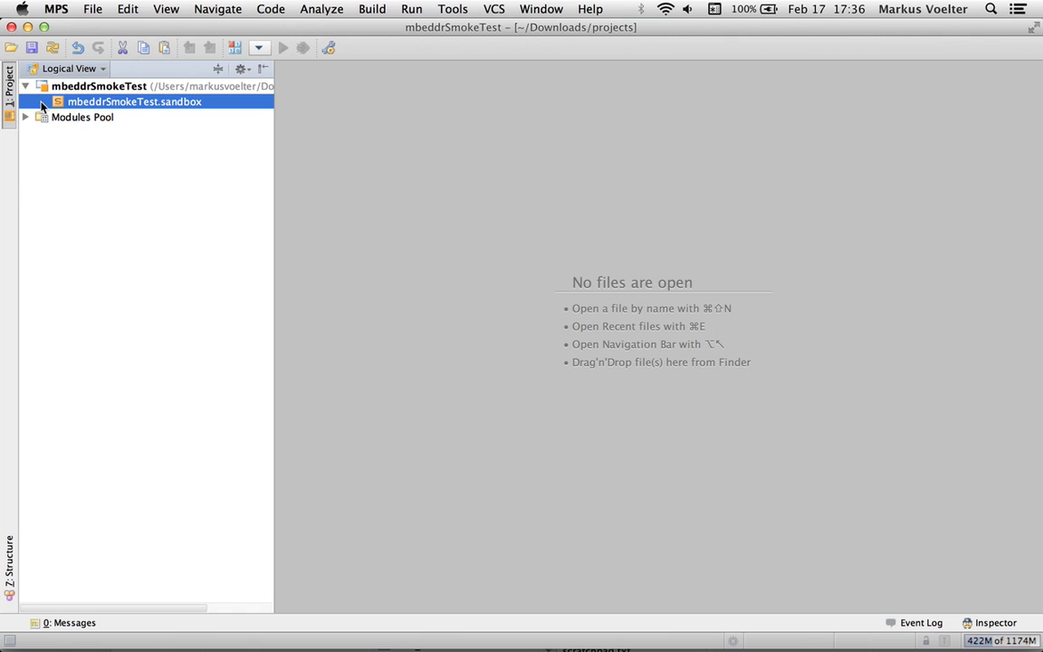
Create a new model named mbeddrSmokeTest.sandbox.m1 in the sandbox solution
{"action": "right_click", "coordinate": [104, 106]}
{"action": "mouse_move", "coordinate": [296, 109]}
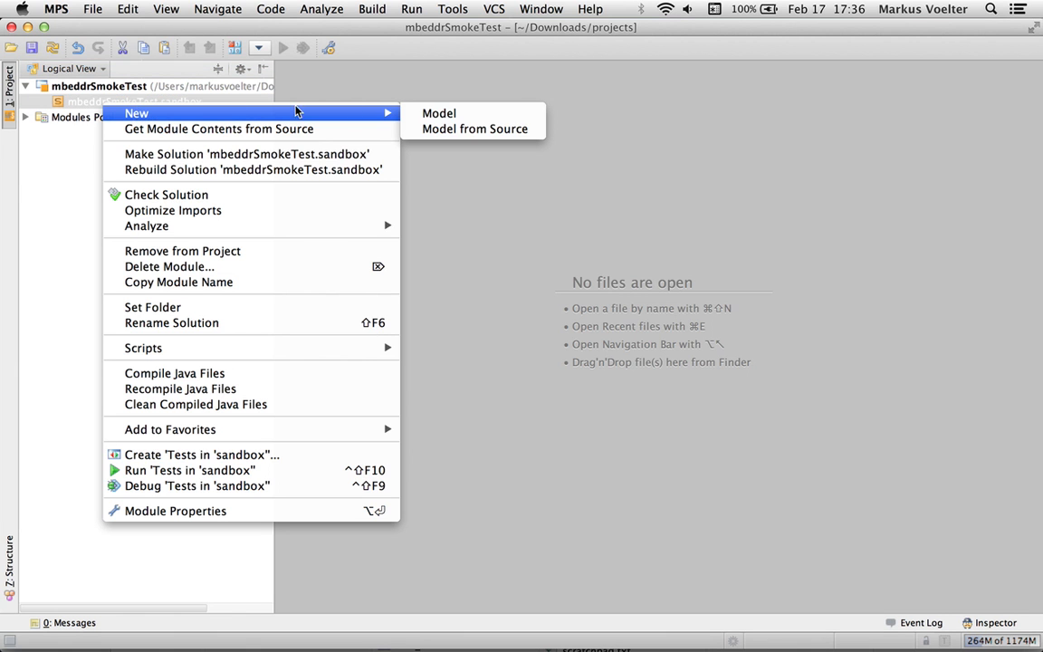
{"action": "left_click", "coordinate": [420, 116]}
{"action": "left_click", "coordinate": [283, 182]}
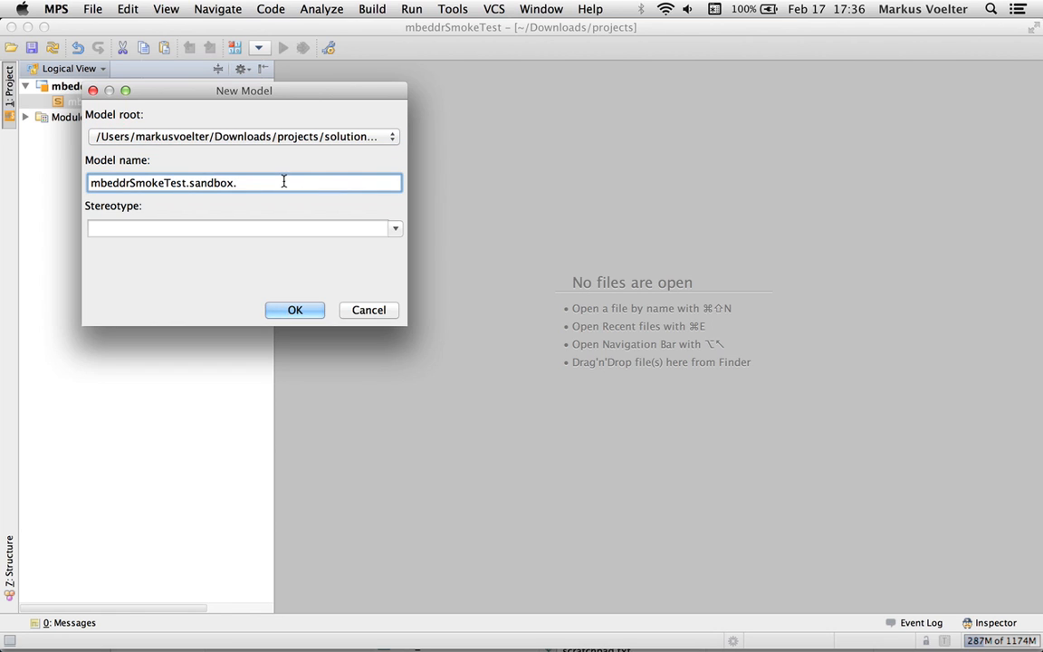
{"action": "type", "text": "m1"}
{"action": "left_click", "coordinate": [297, 310]}
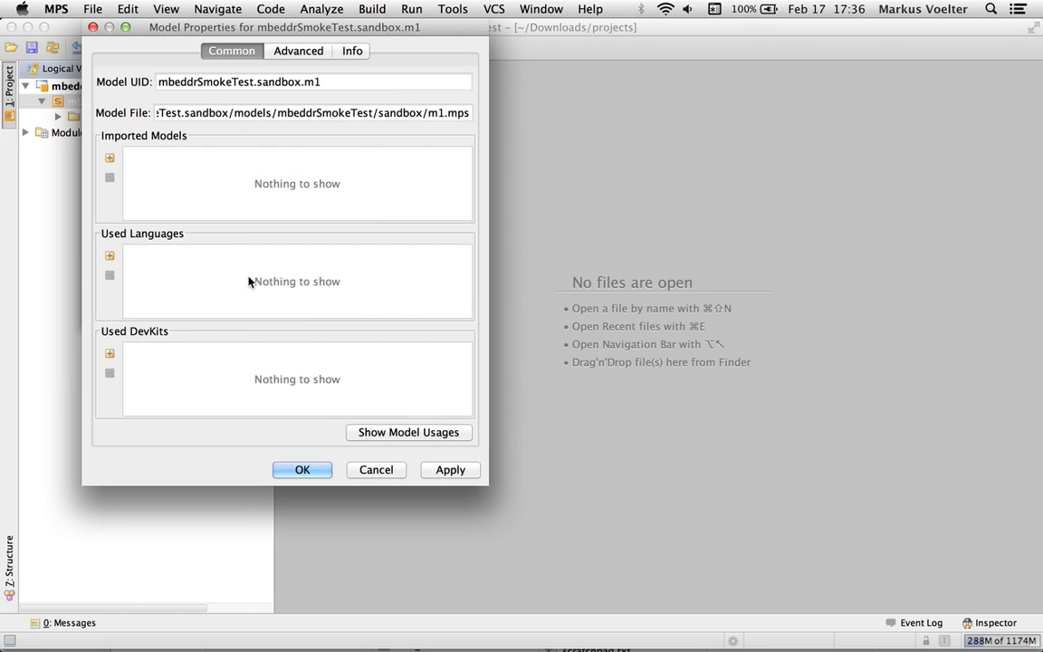
Add the com.mbeddr.core devkit to the m1 model's used devkits and accept the model properties
{"action": "left_click", "coordinate": [108, 352]}
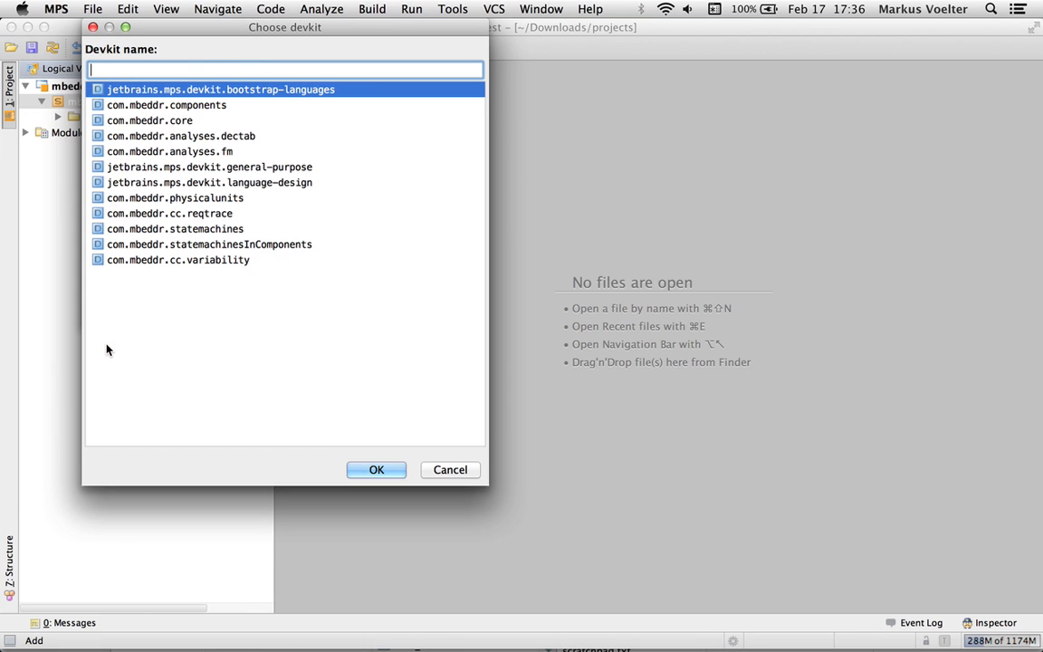
{"action": "left_click", "coordinate": [450, 471]}
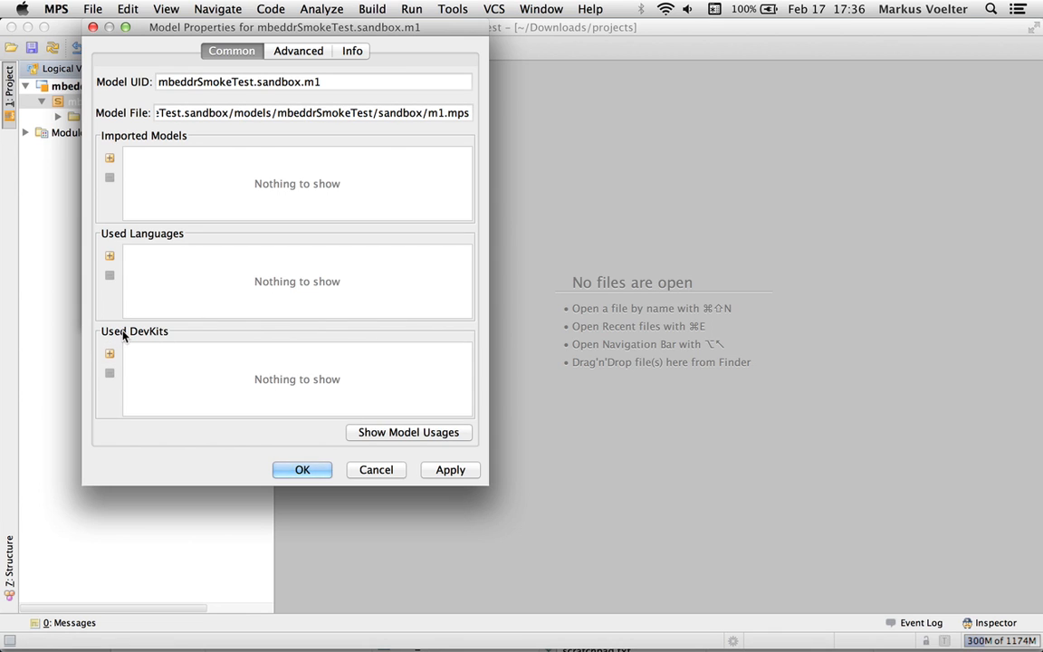
{"action": "left_click", "coordinate": [108, 353]}
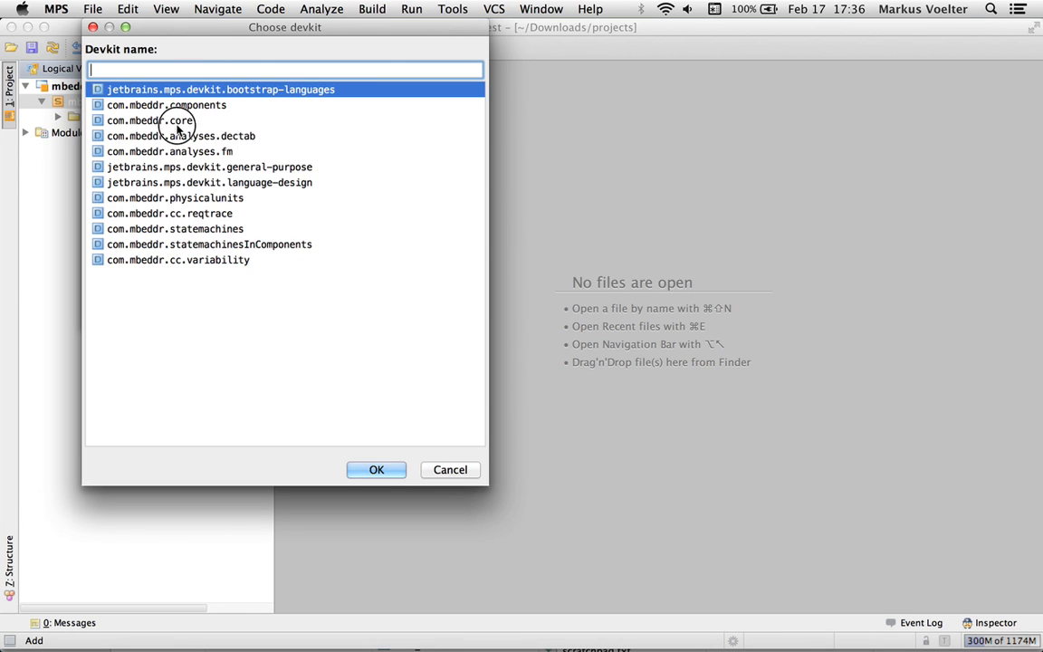
{"action": "left_click", "coordinate": [177, 124]}
{"action": "left_click", "coordinate": [377, 471]}
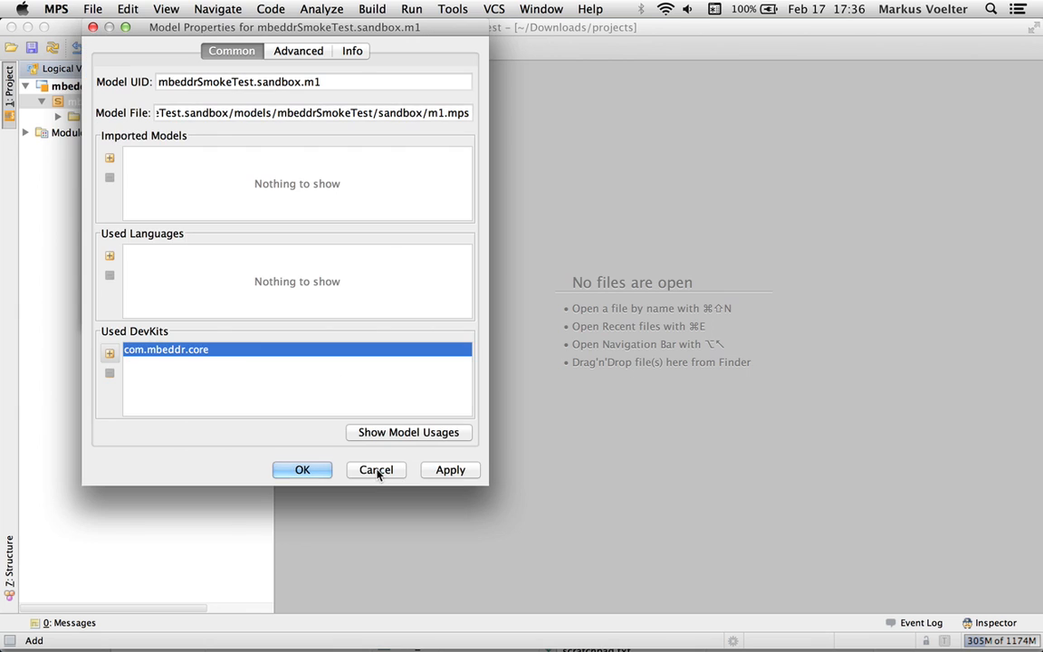
{"action": "left_click", "coordinate": [305, 470]}
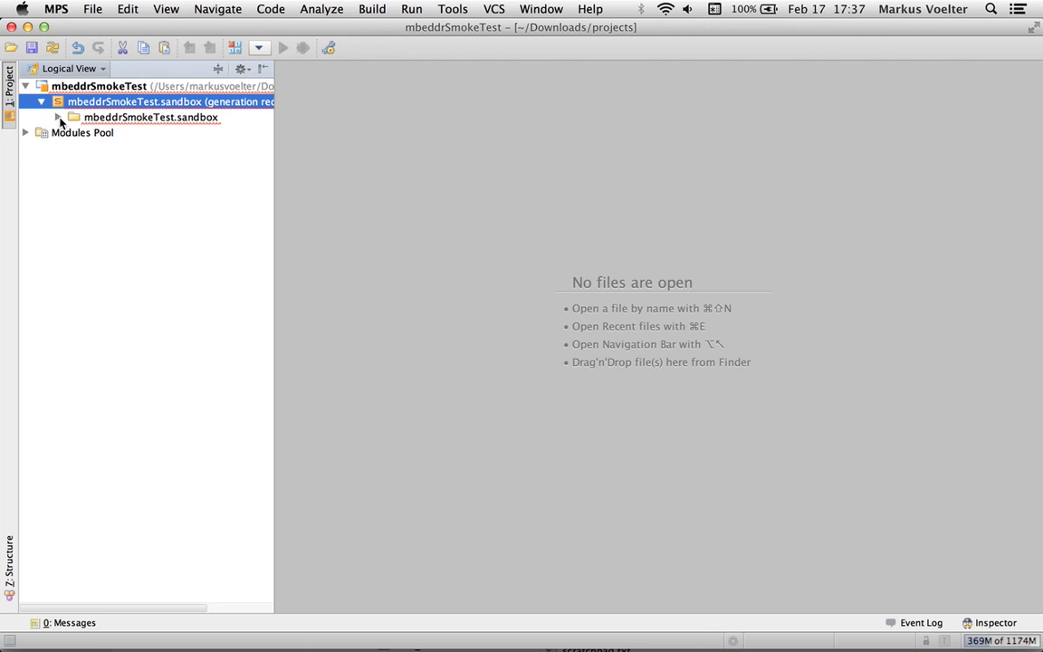
Generate the predefined Hello World code in the m1 model and open its HelloWorld module in the editor
{"action": "left_click", "coordinate": [59, 119]}
{"action": "left_click", "coordinate": [109, 133]}
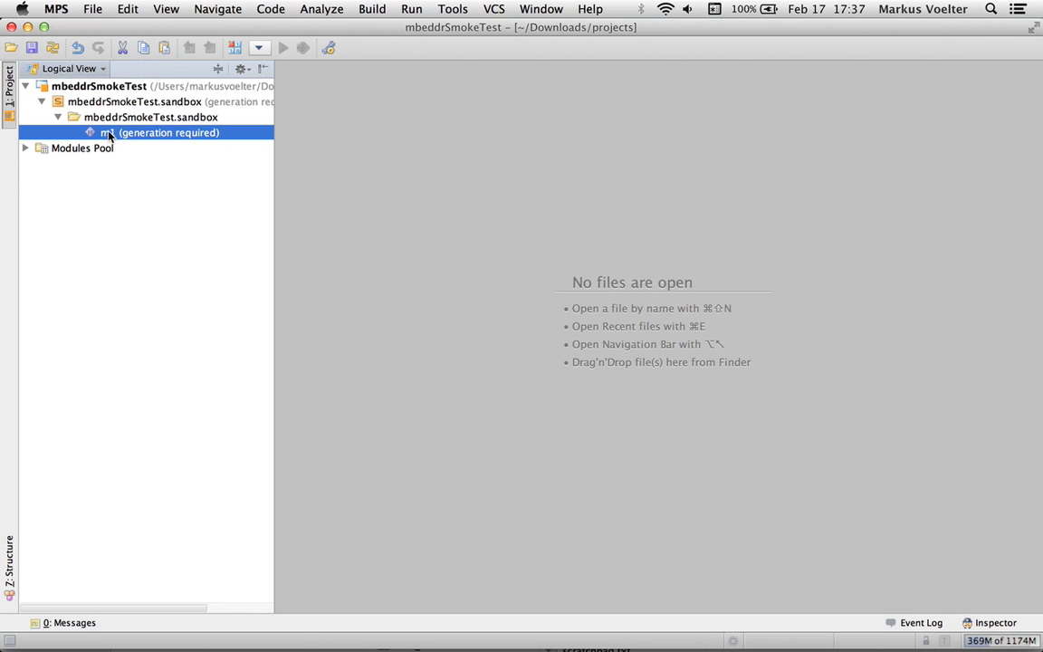
{"action": "left_click", "coordinate": [272, 11]}
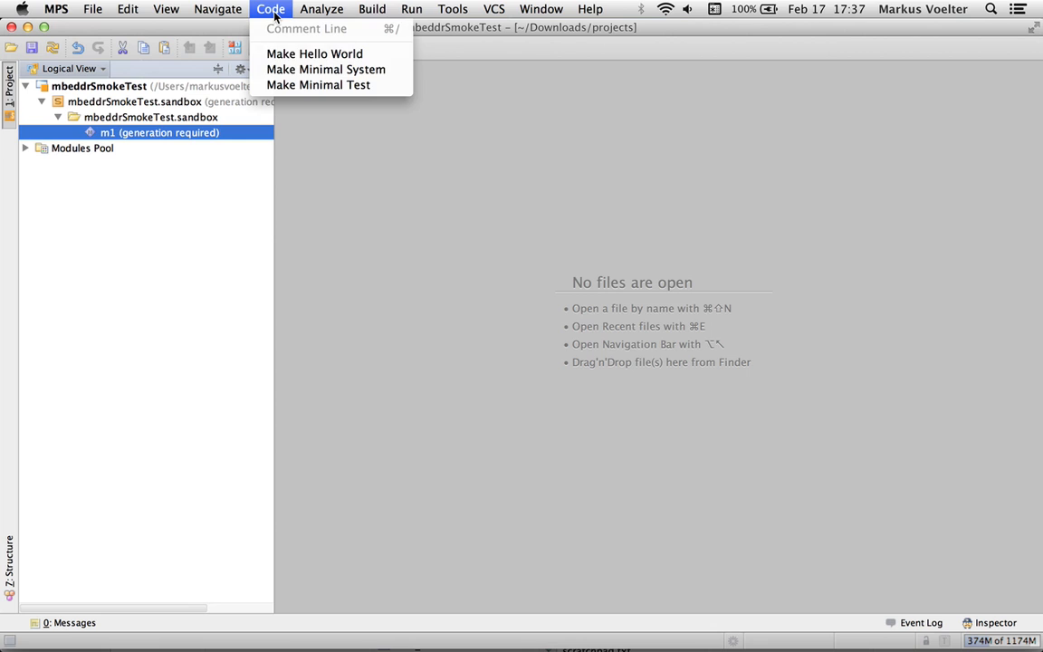
{"action": "left_click", "coordinate": [286, 60]}
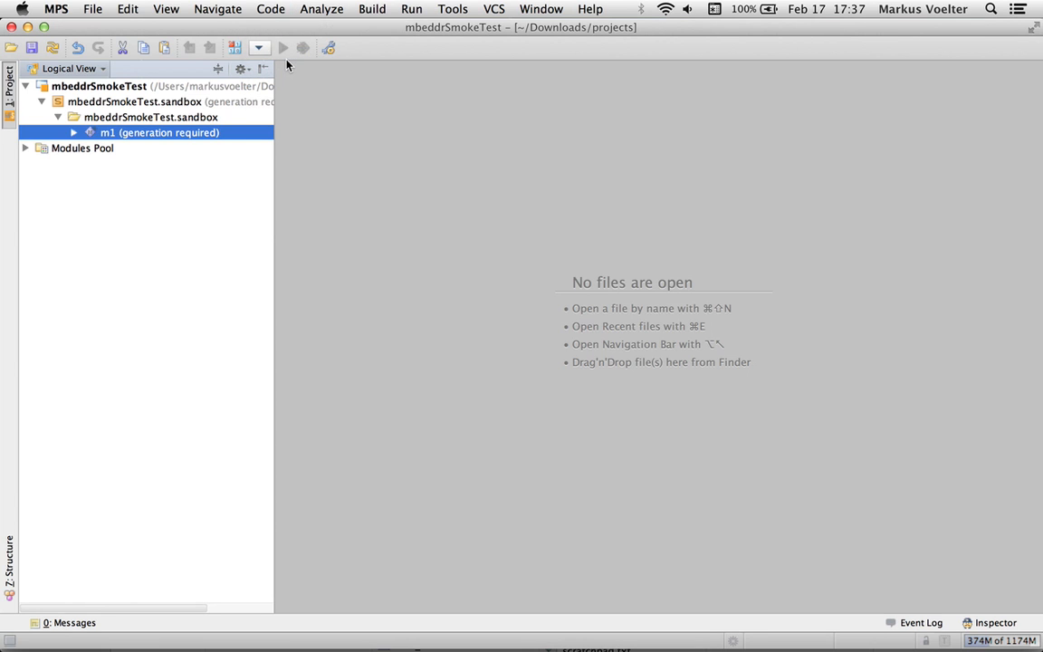
{"action": "left_click", "coordinate": [73, 132]}
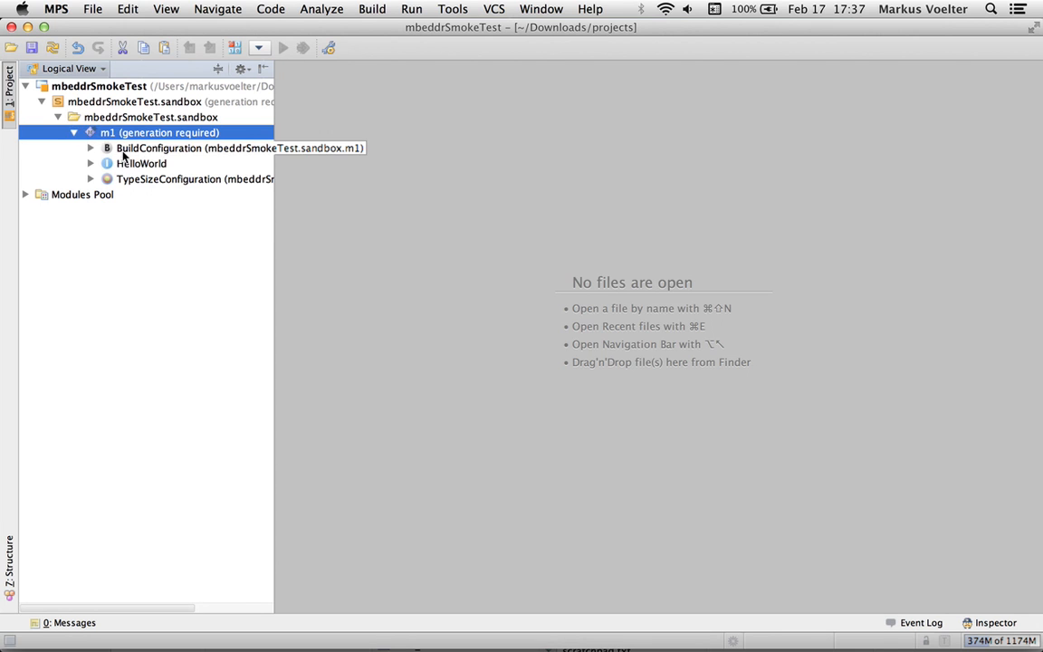
{"action": "double_click", "coordinate": [126, 163]}
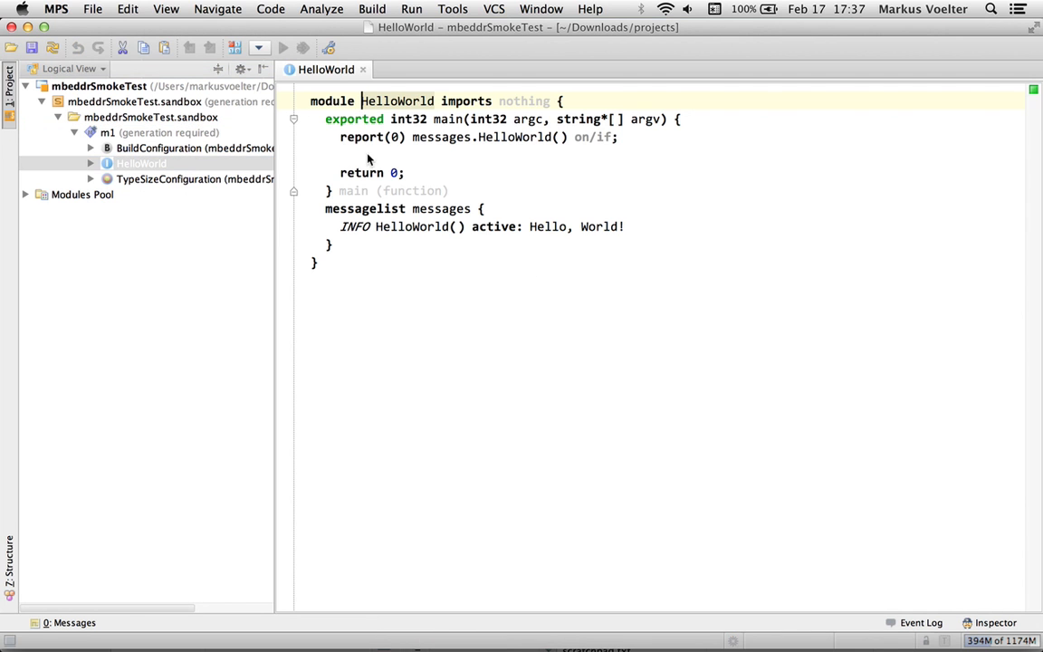